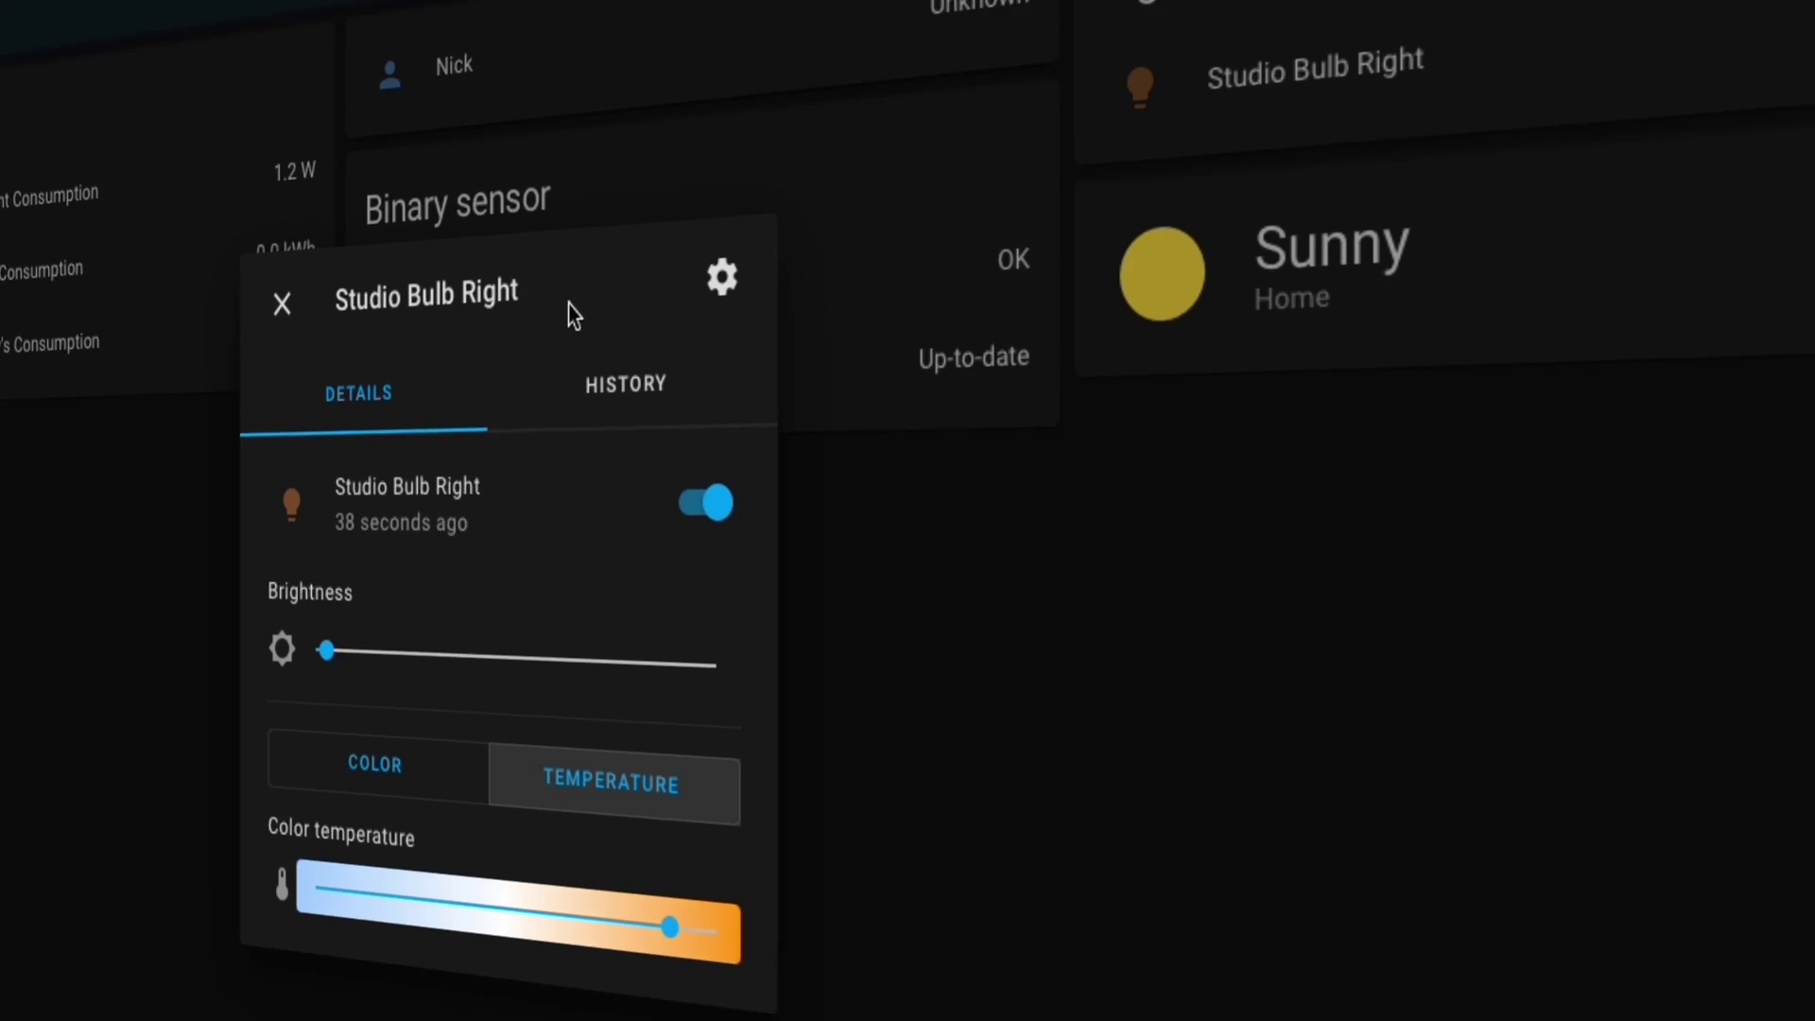
Choose Misc utility images > Bootloader > USB Boot as the operating system to write.
{"action": "left_click", "coordinate": [721, 275]}
{"action": "left_click", "coordinate": [255, 466]}
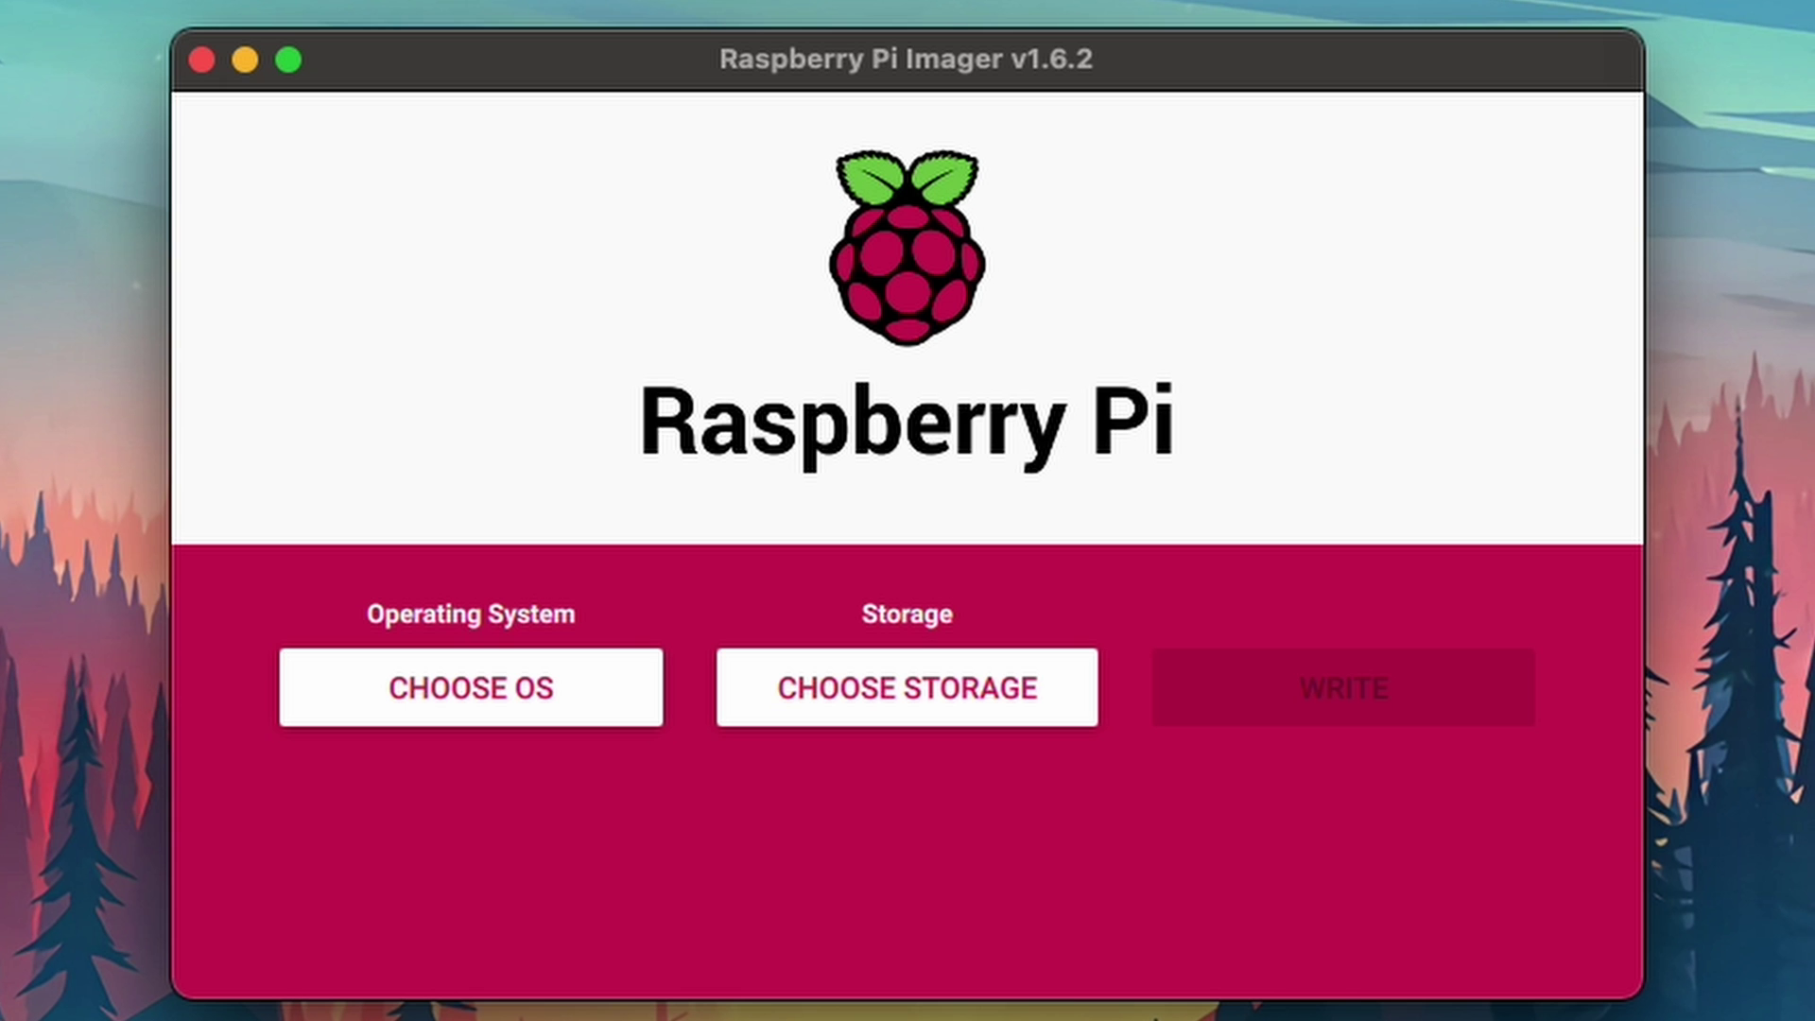
{"action": "left_click", "coordinate": [475, 712]}
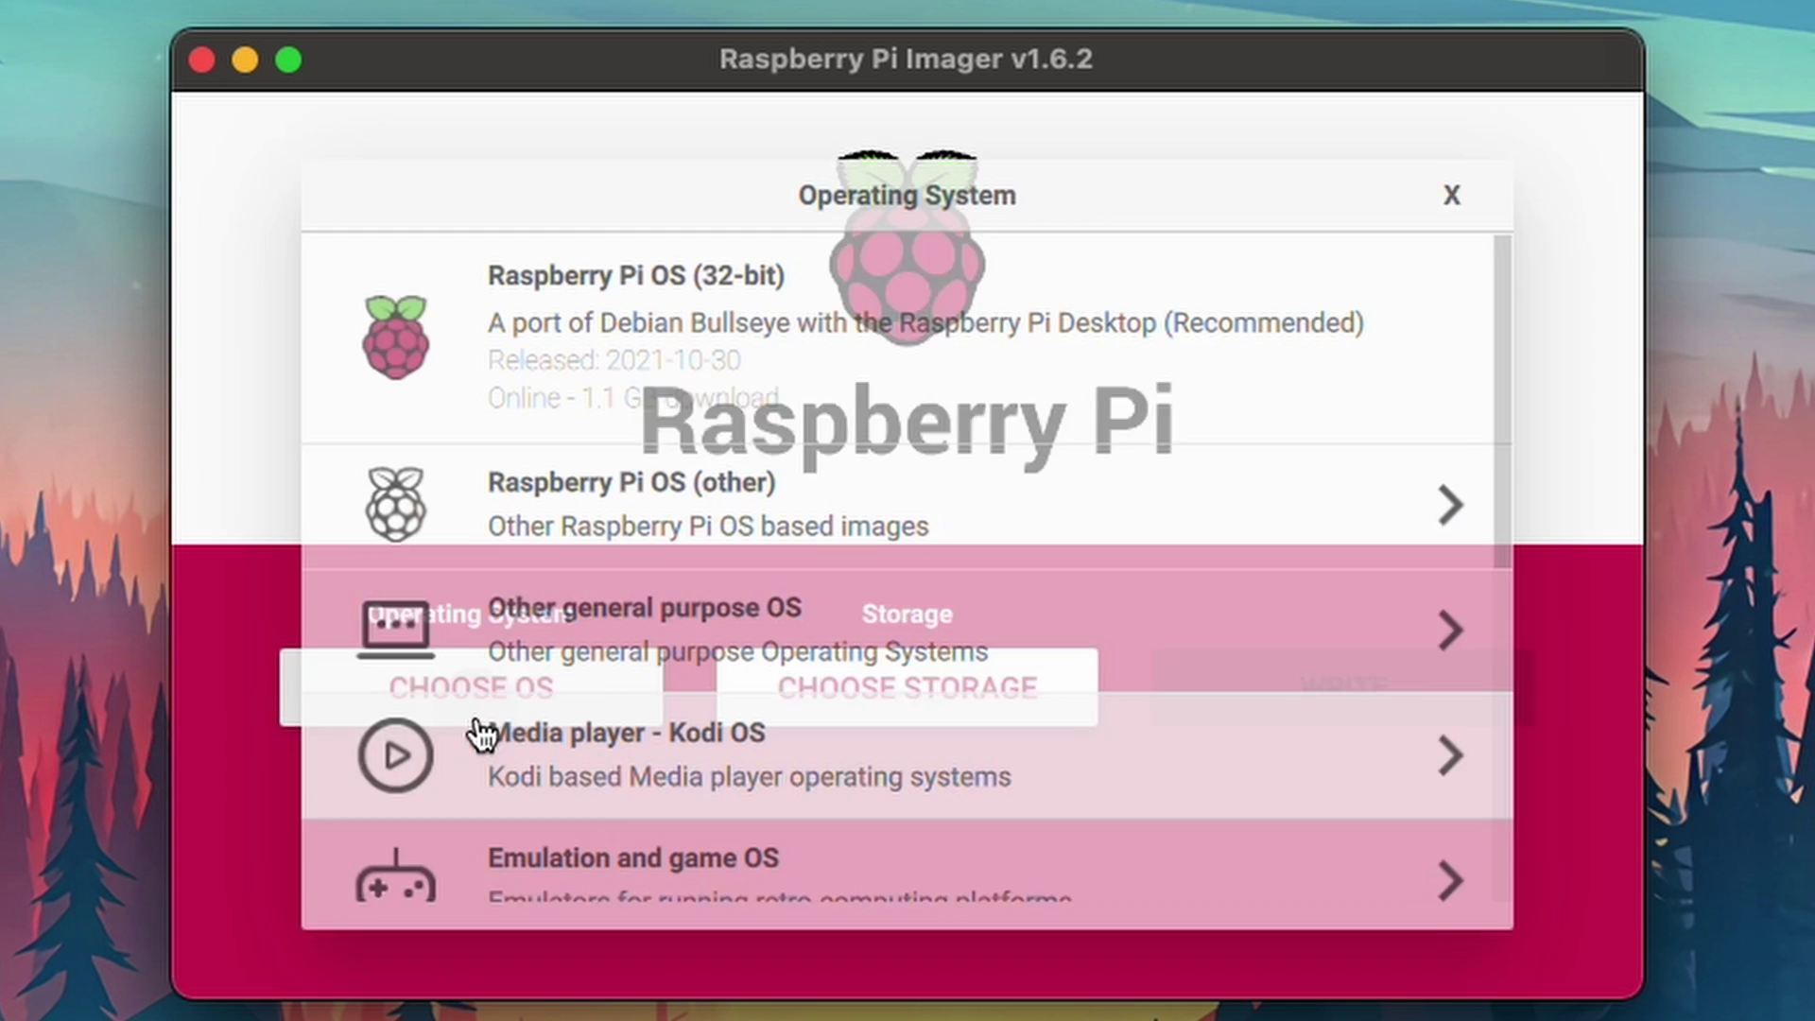
{"action": "scroll", "coordinate": [616, 696], "scroll_direction": "down", "scroll_amount": 5}
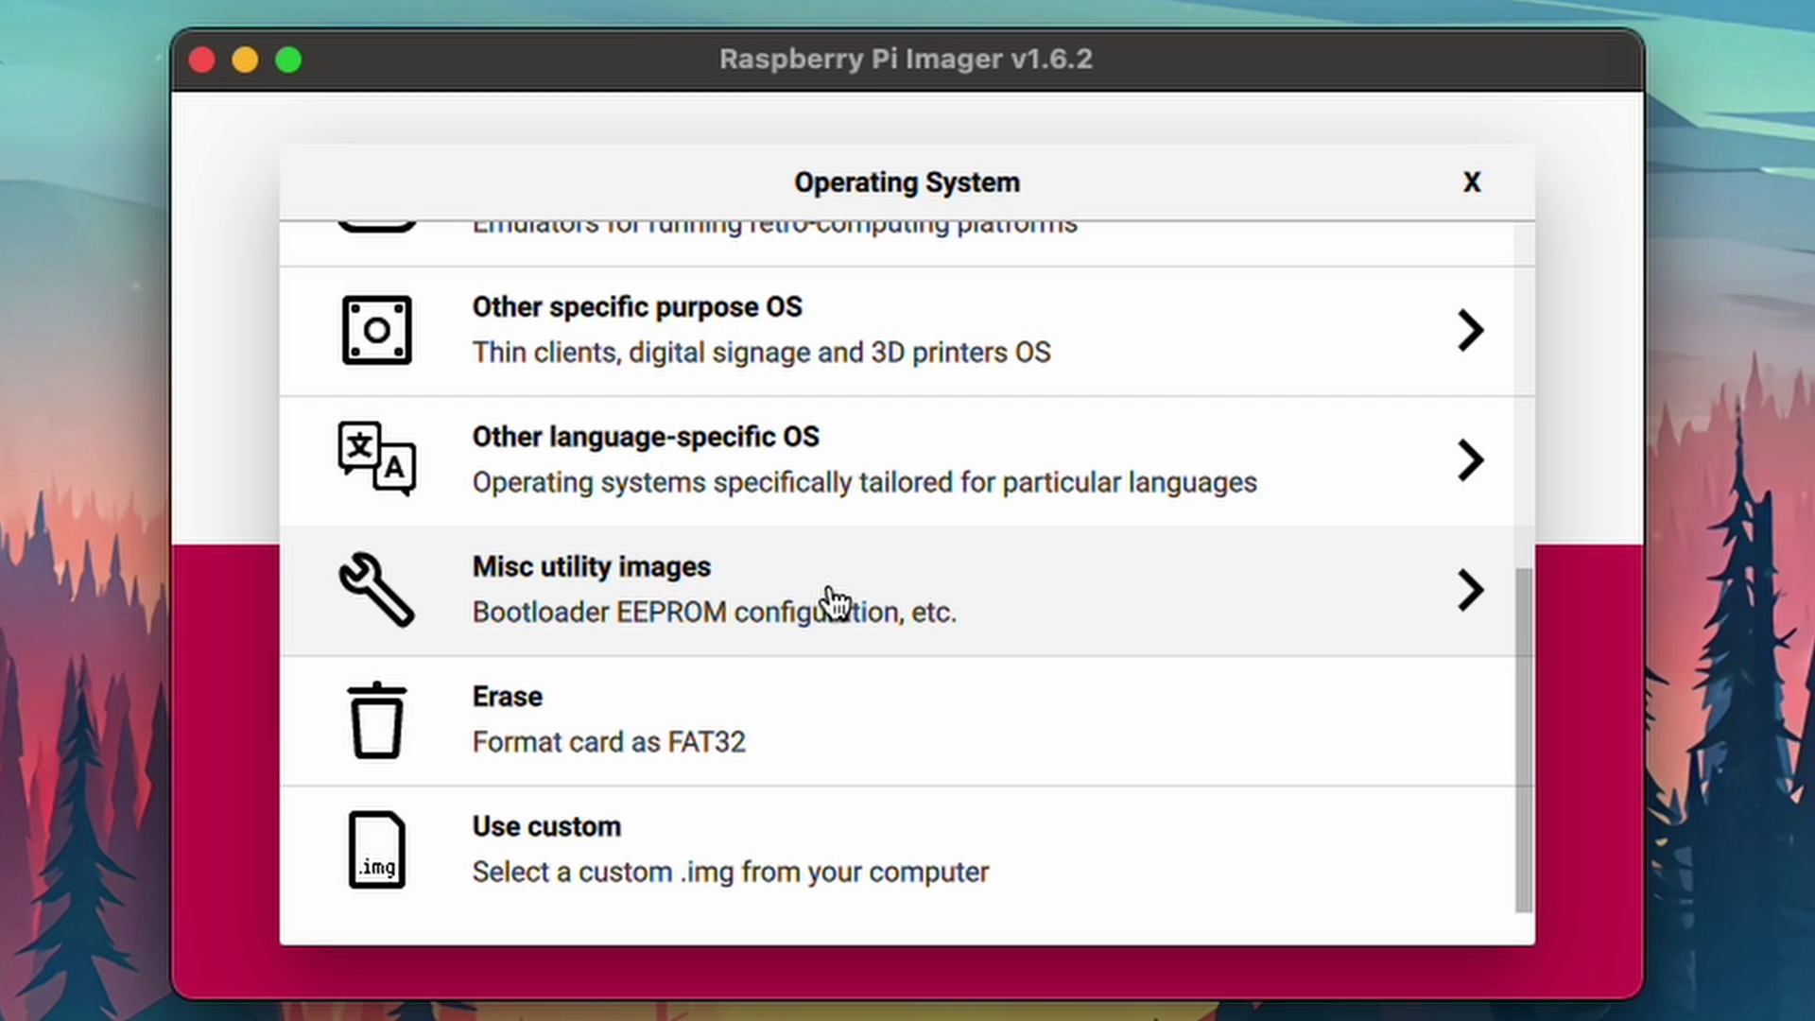
{"action": "left_click", "coordinate": [831, 602]}
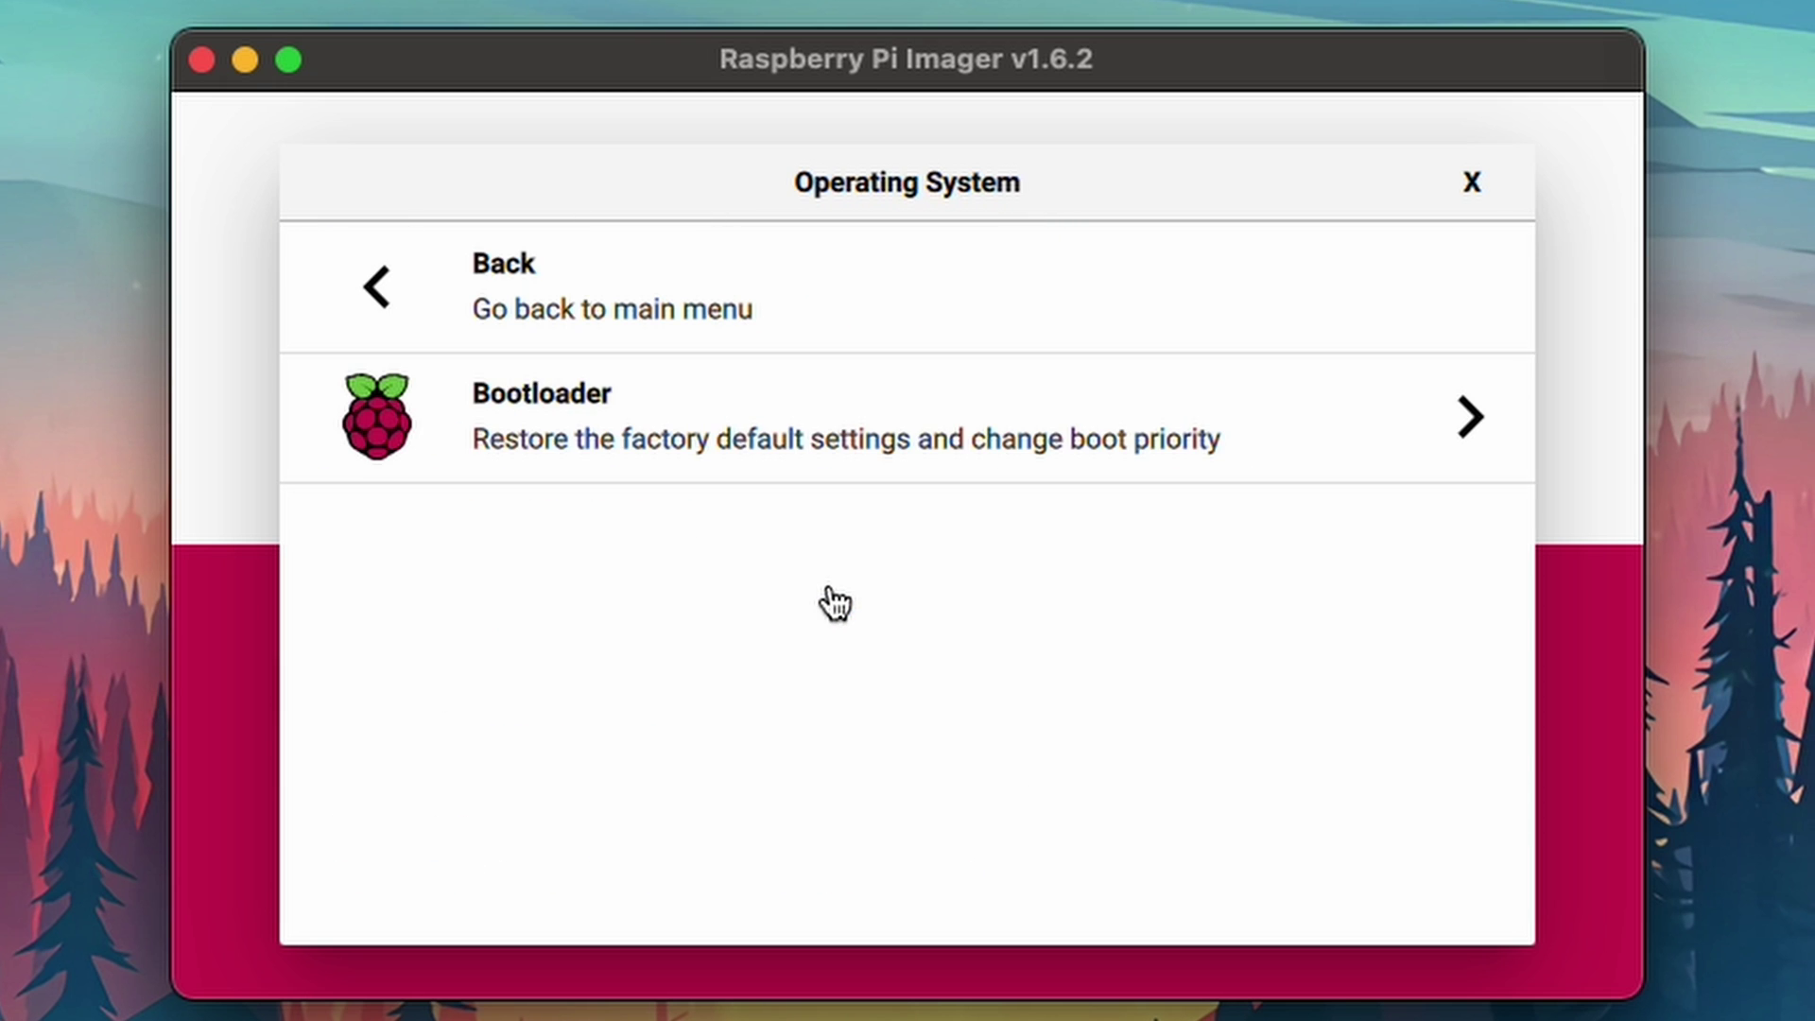
{"action": "left_click", "coordinate": [846, 472]}
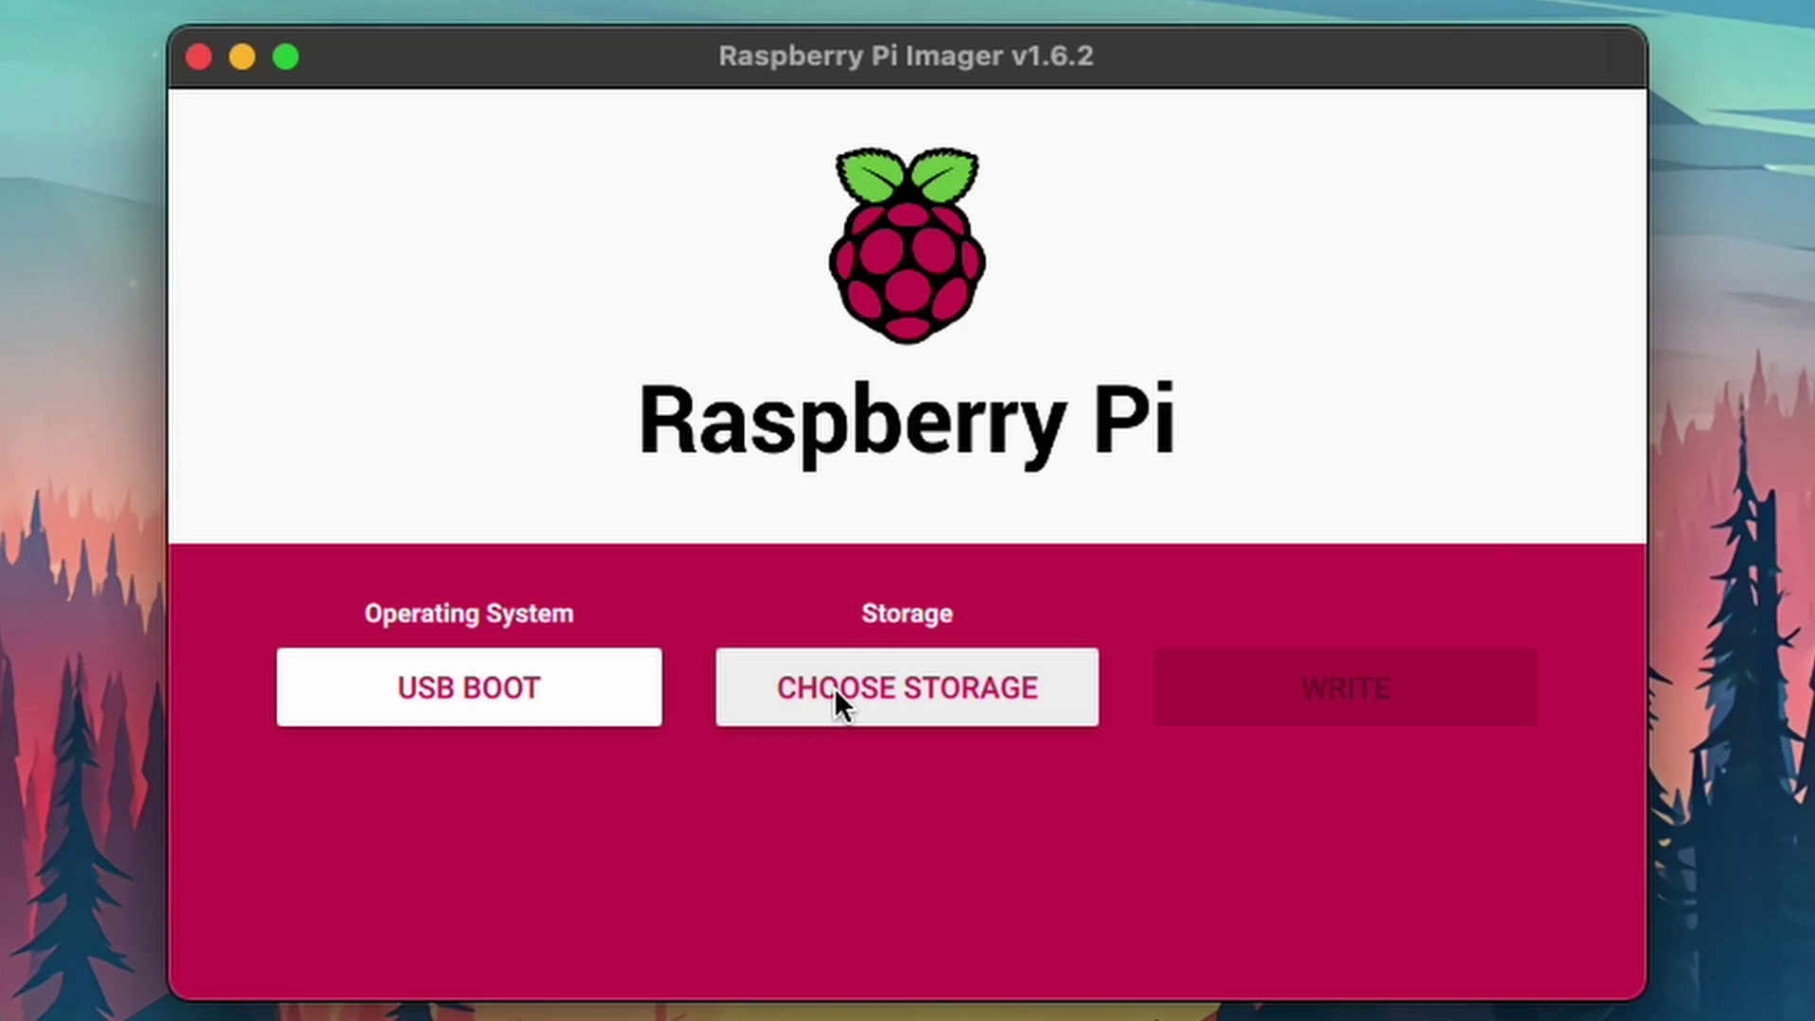
Select the OWC TB3 SD Card Reader as storage and start writing the USB Boot image.
{"action": "left_click", "coordinate": [833, 688]}
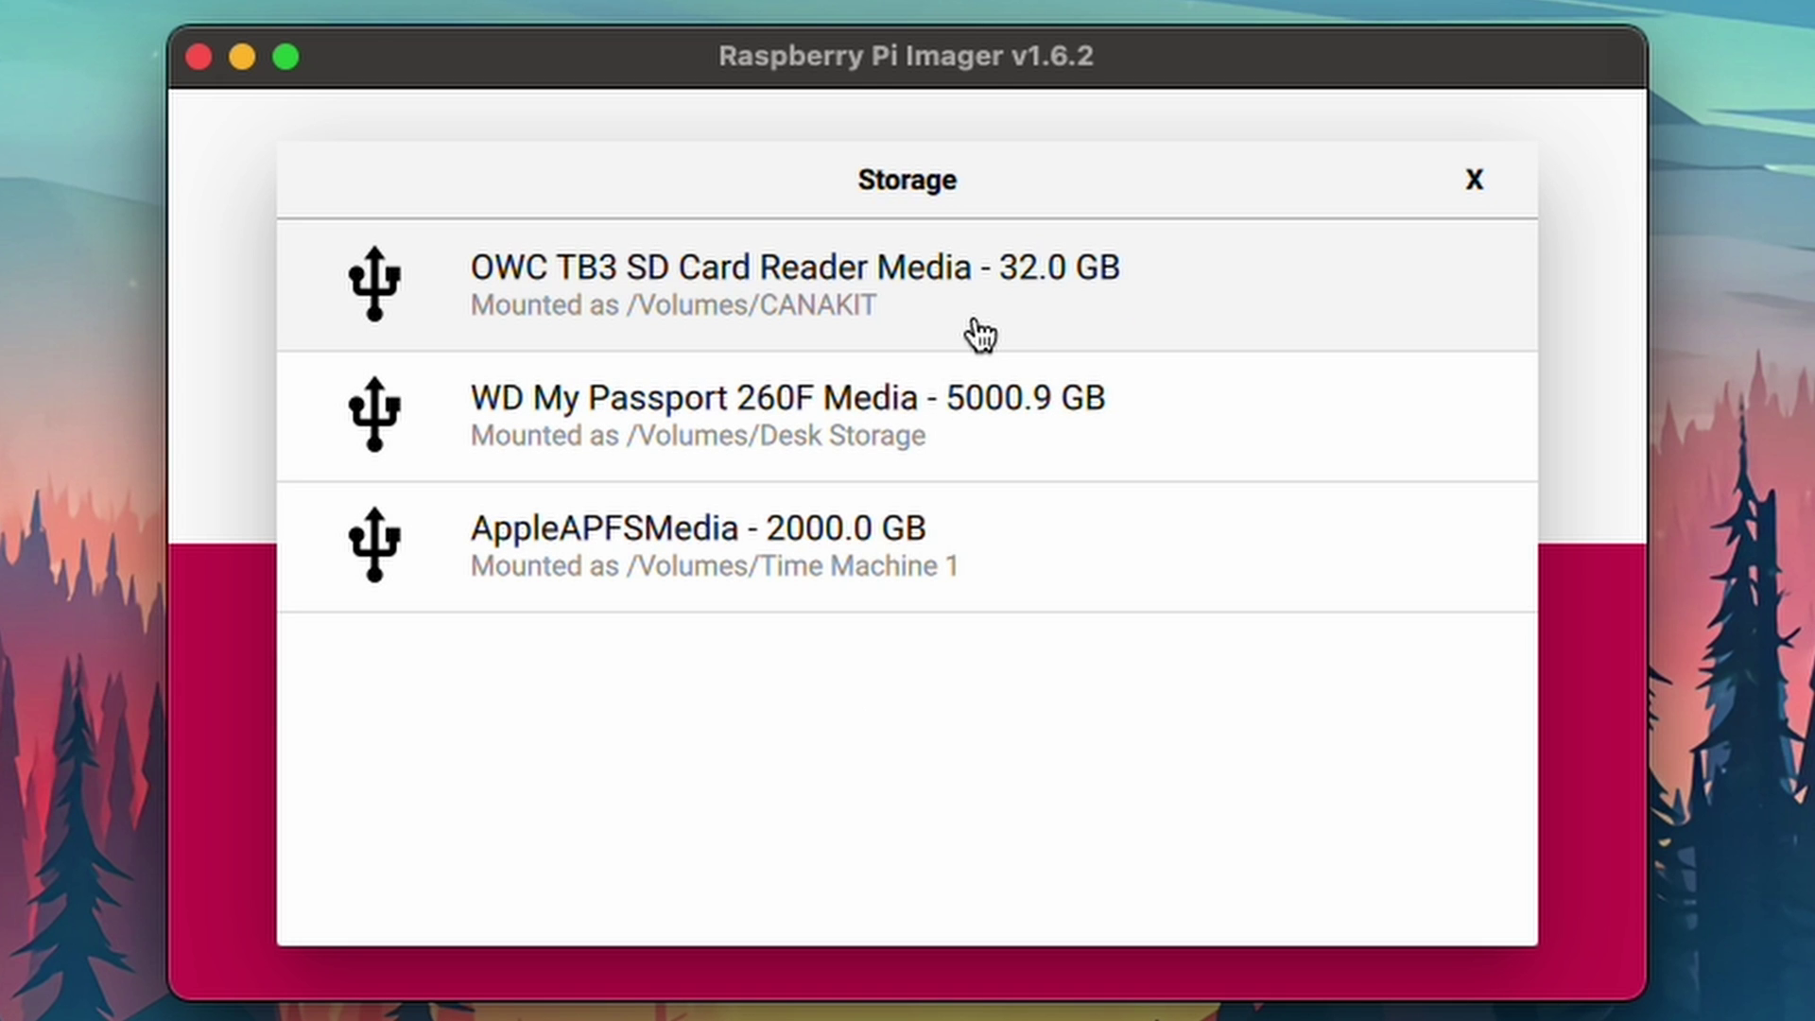
{"action": "left_click", "coordinate": [979, 333]}
{"action": "left_click", "coordinate": [1218, 716]}
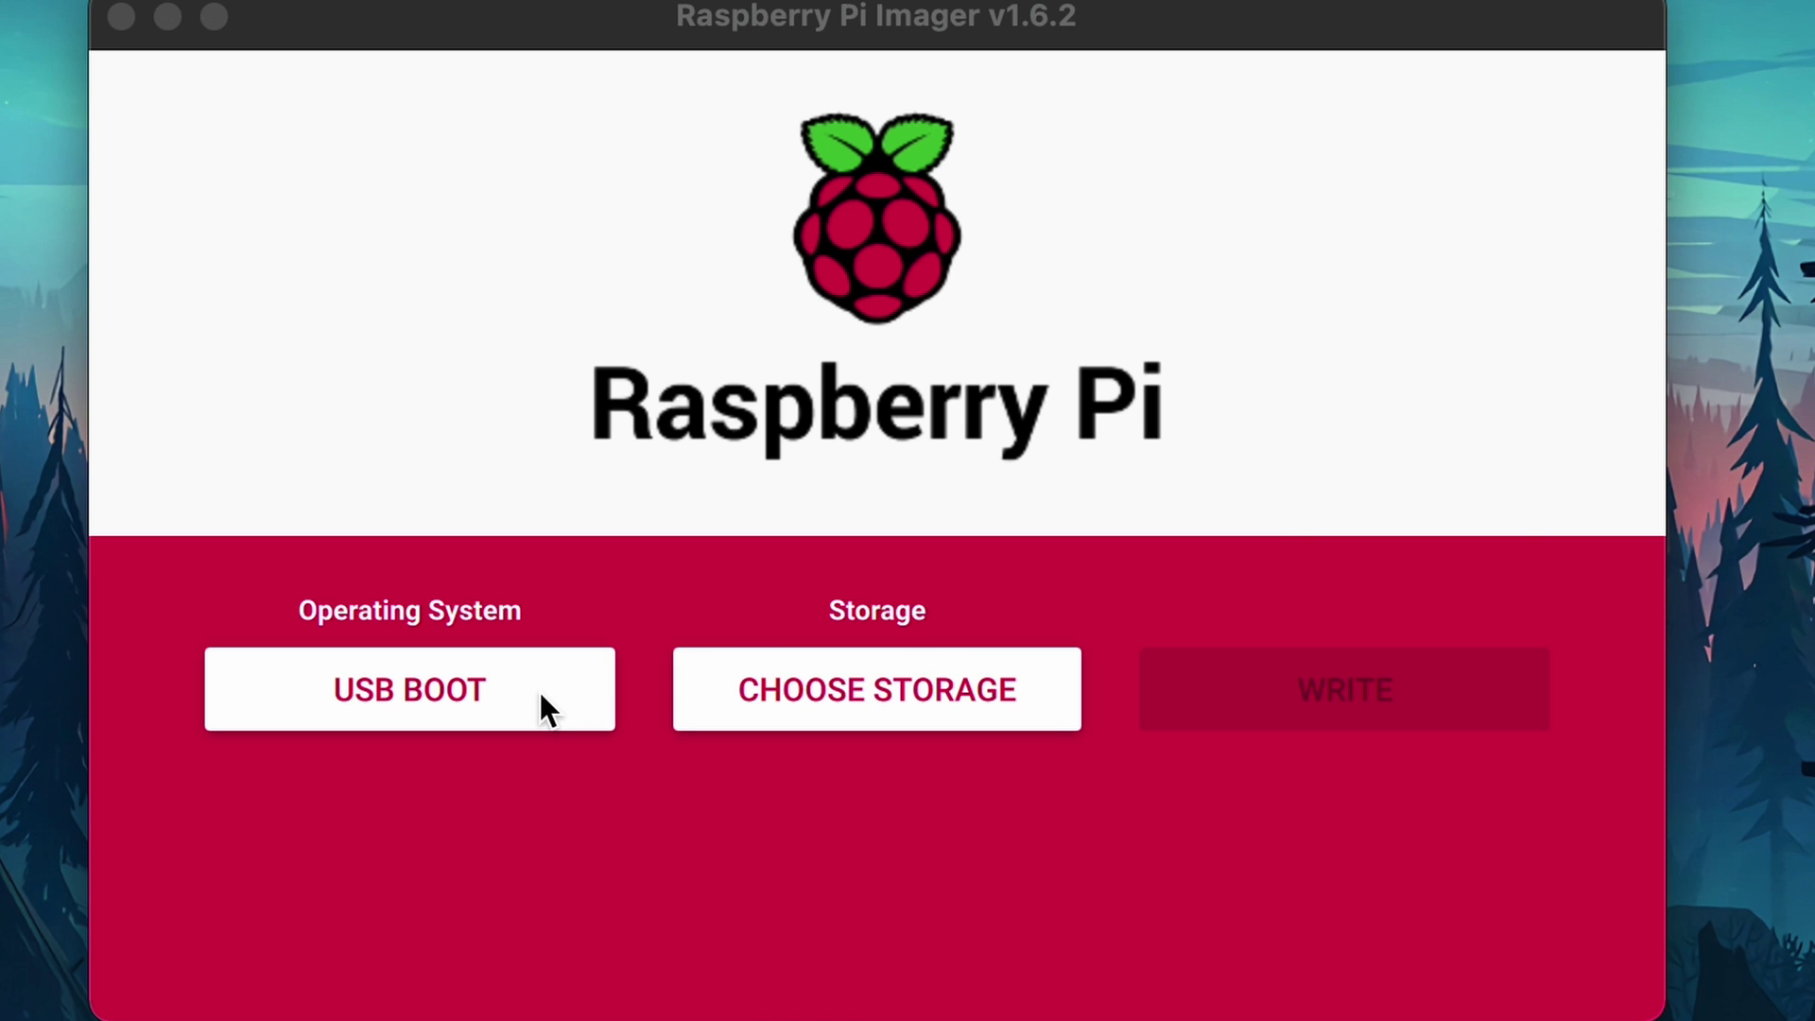
Switch the operating system to Home Assistant OS 6.2 for RPi 4/400.
{"action": "left_click", "coordinate": [543, 698]}
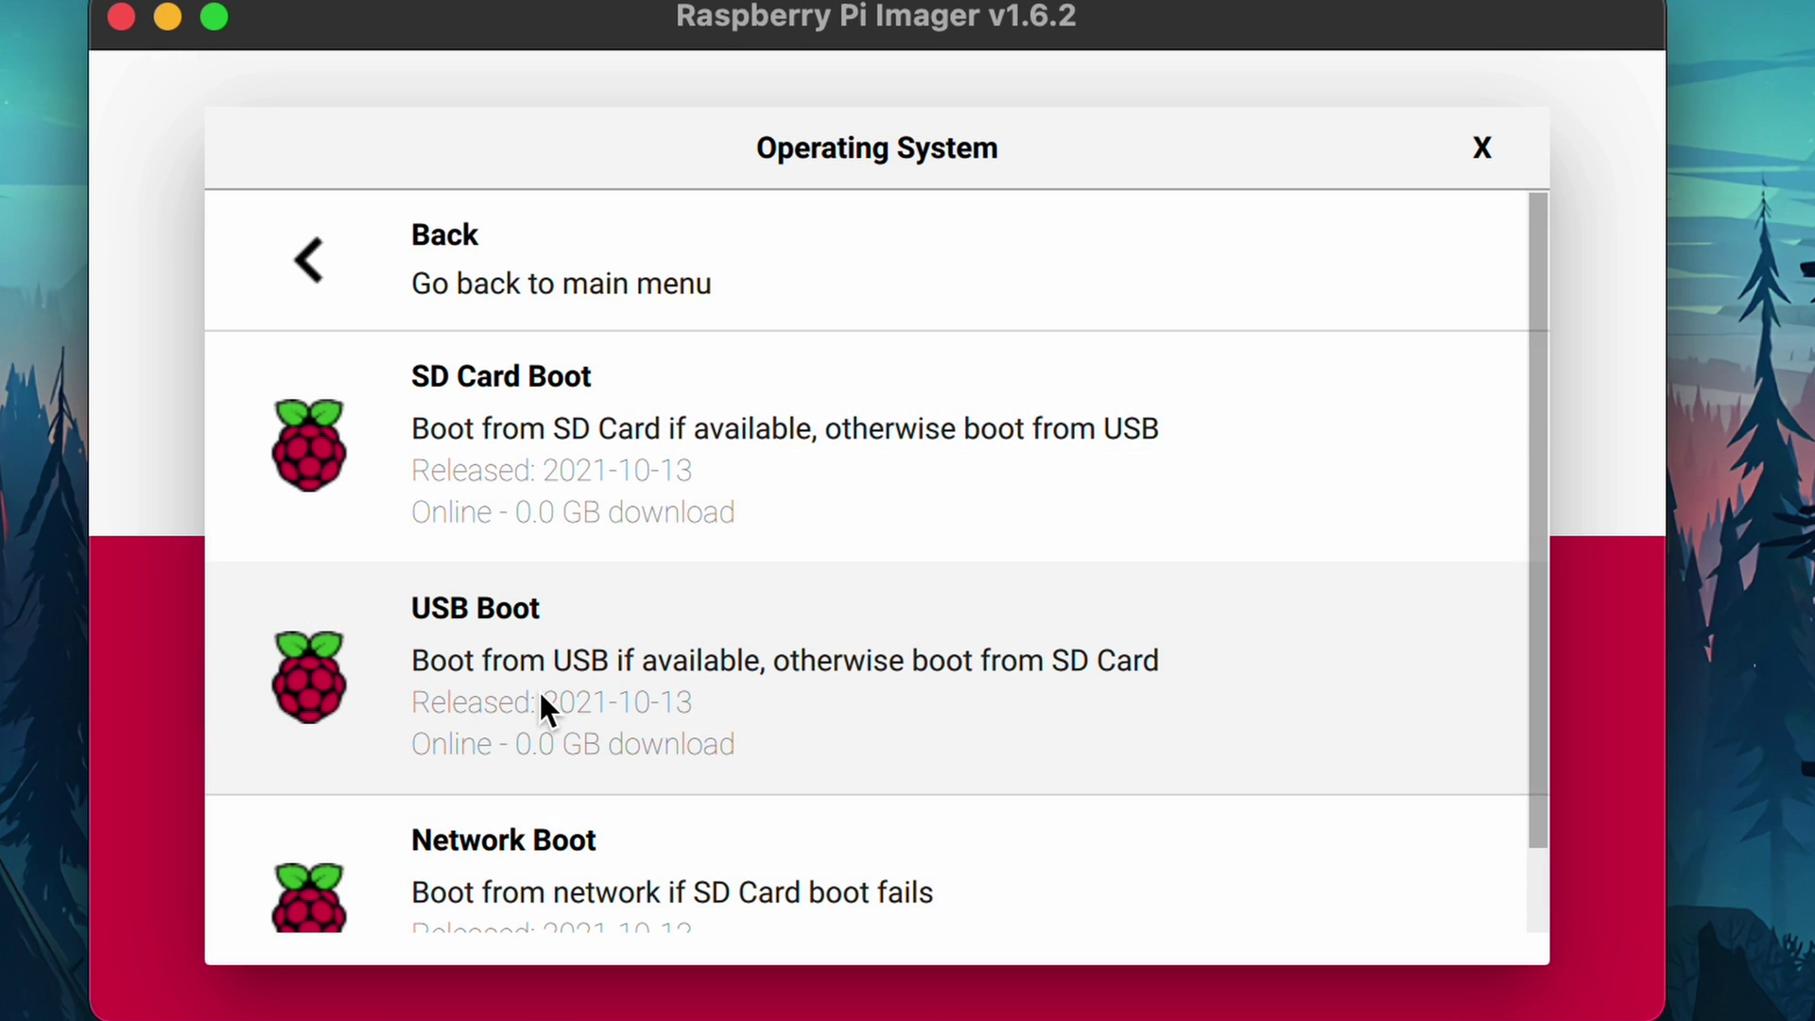
{"action": "left_click", "coordinate": [454, 273]}
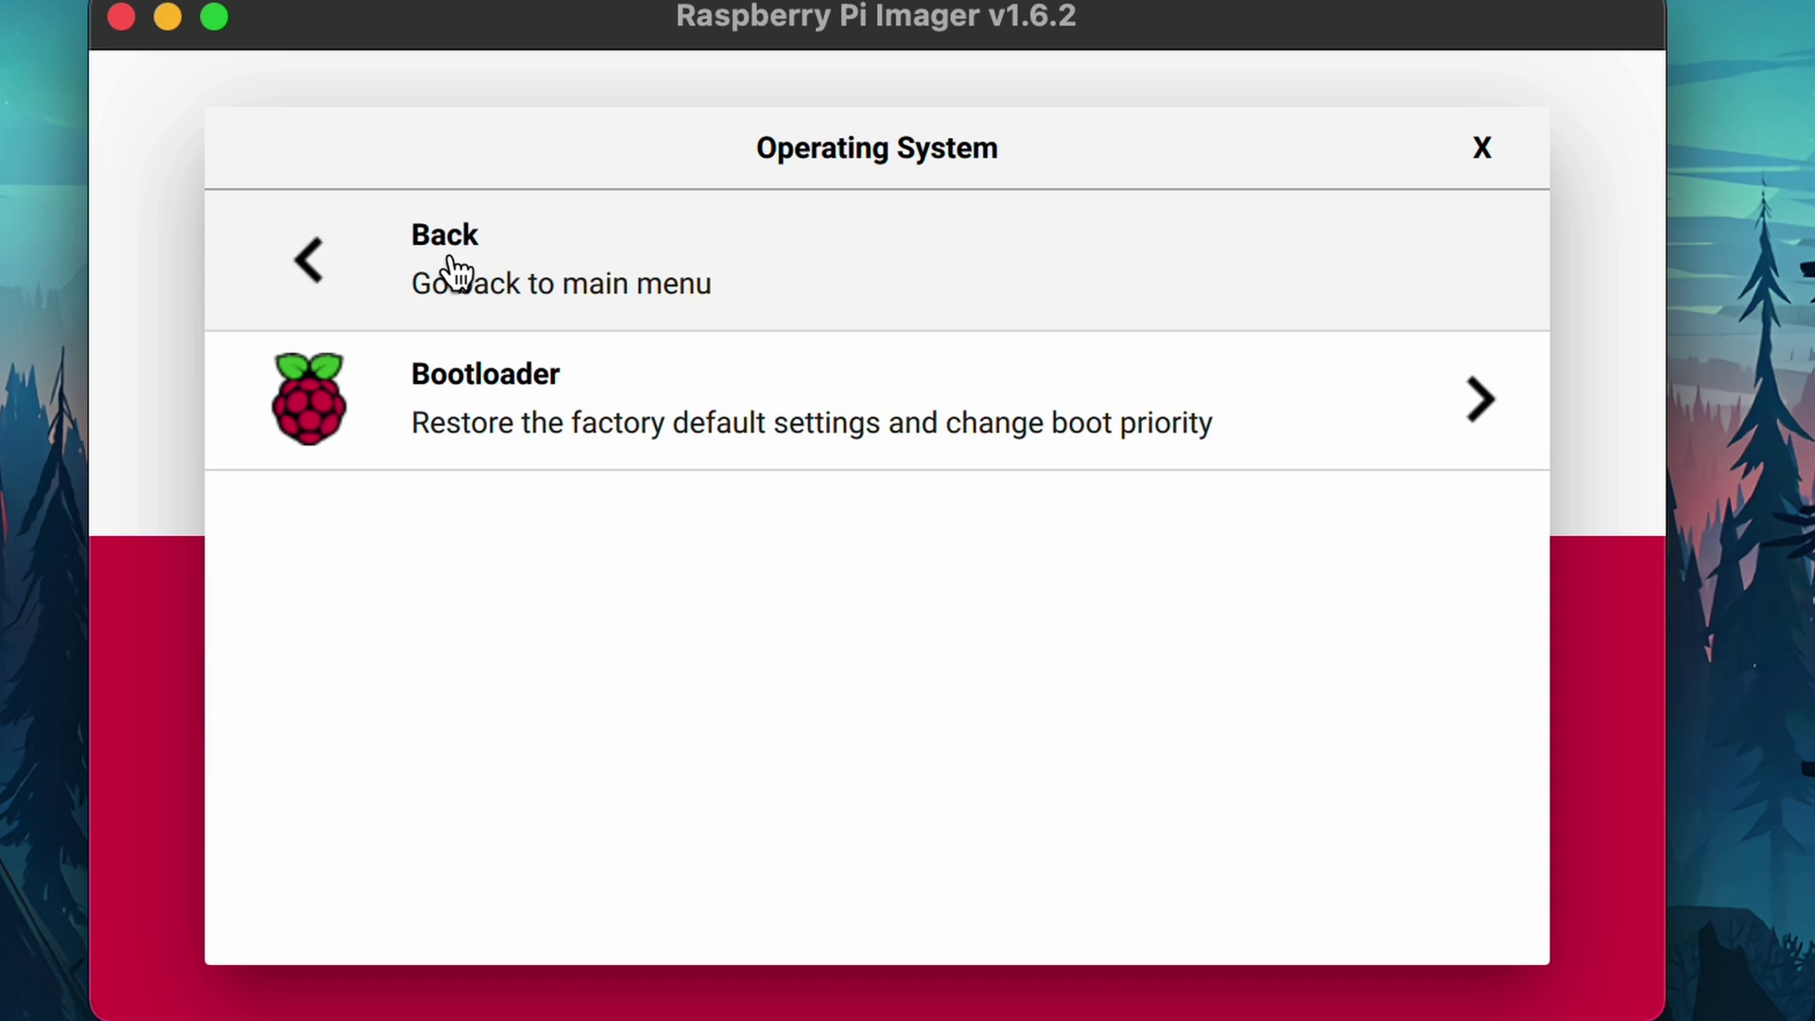
{"action": "left_click", "coordinate": [455, 273]}
{"action": "scroll", "coordinate": [611, 480], "scroll_direction": "up", "scroll_amount": 3}
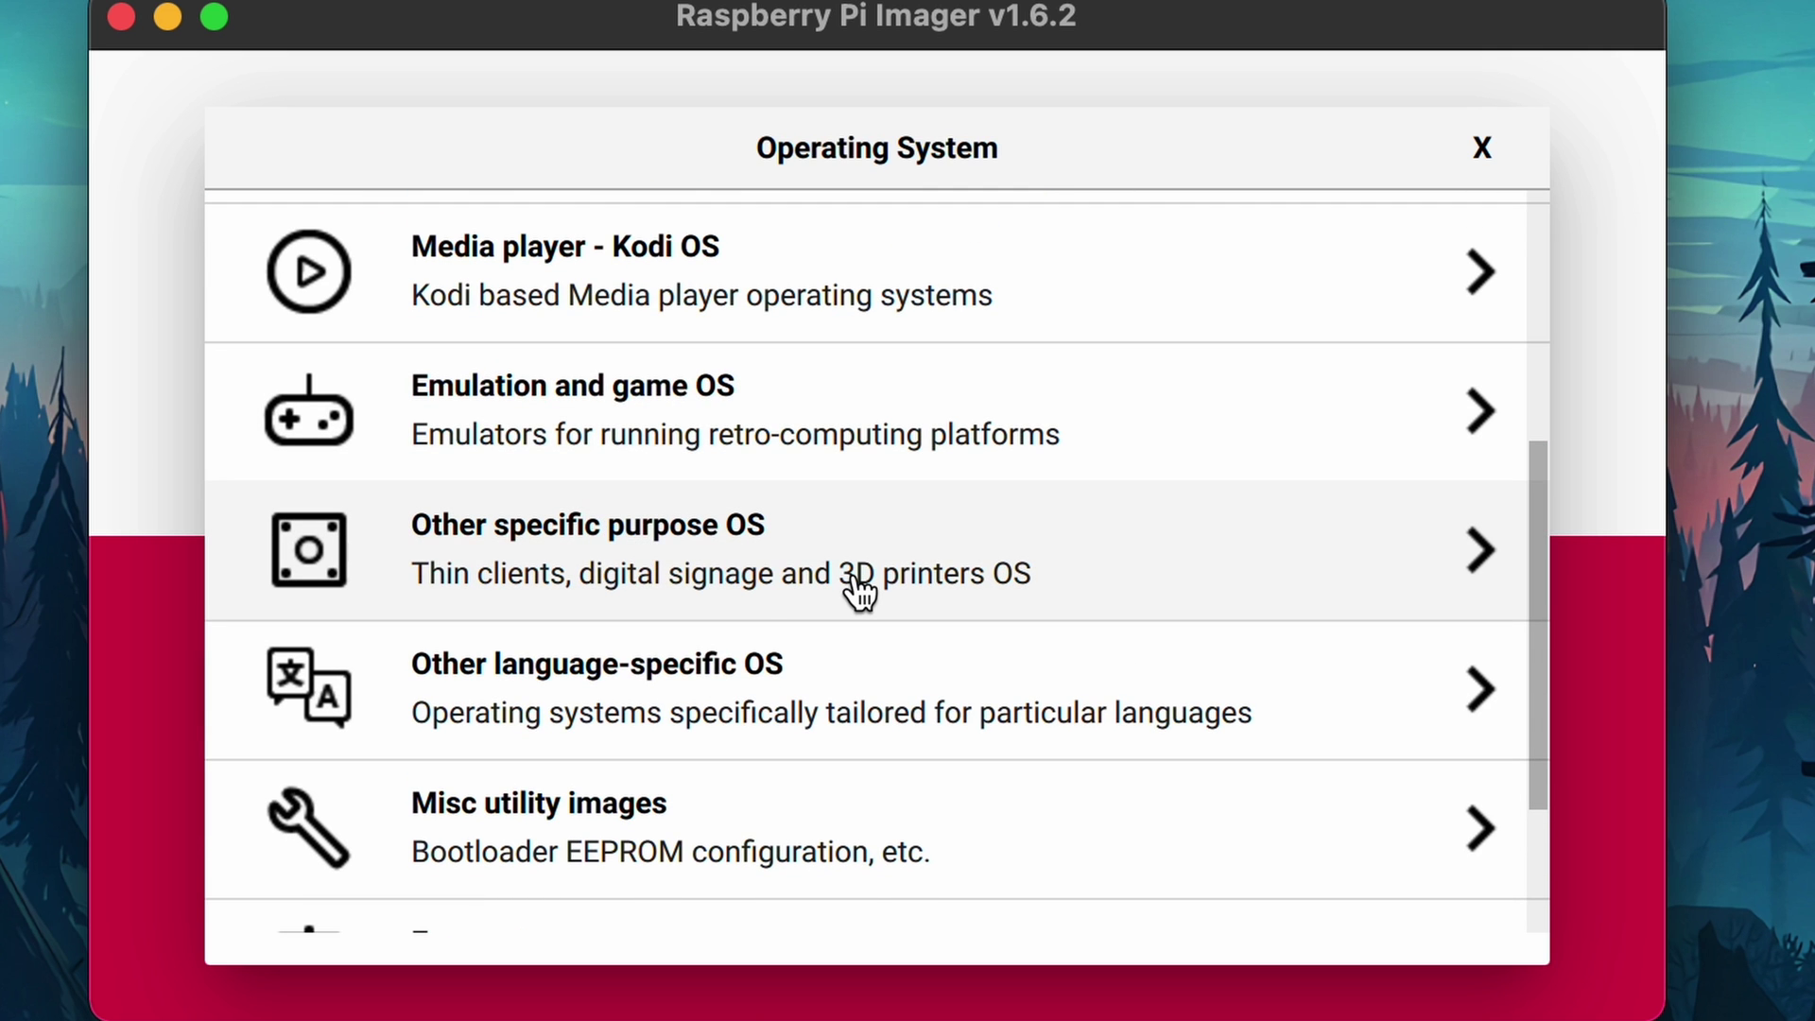
{"action": "left_click", "coordinate": [858, 592]}
{"action": "scroll", "coordinate": [856, 592], "scroll_direction": "down", "scroll_amount": 2}
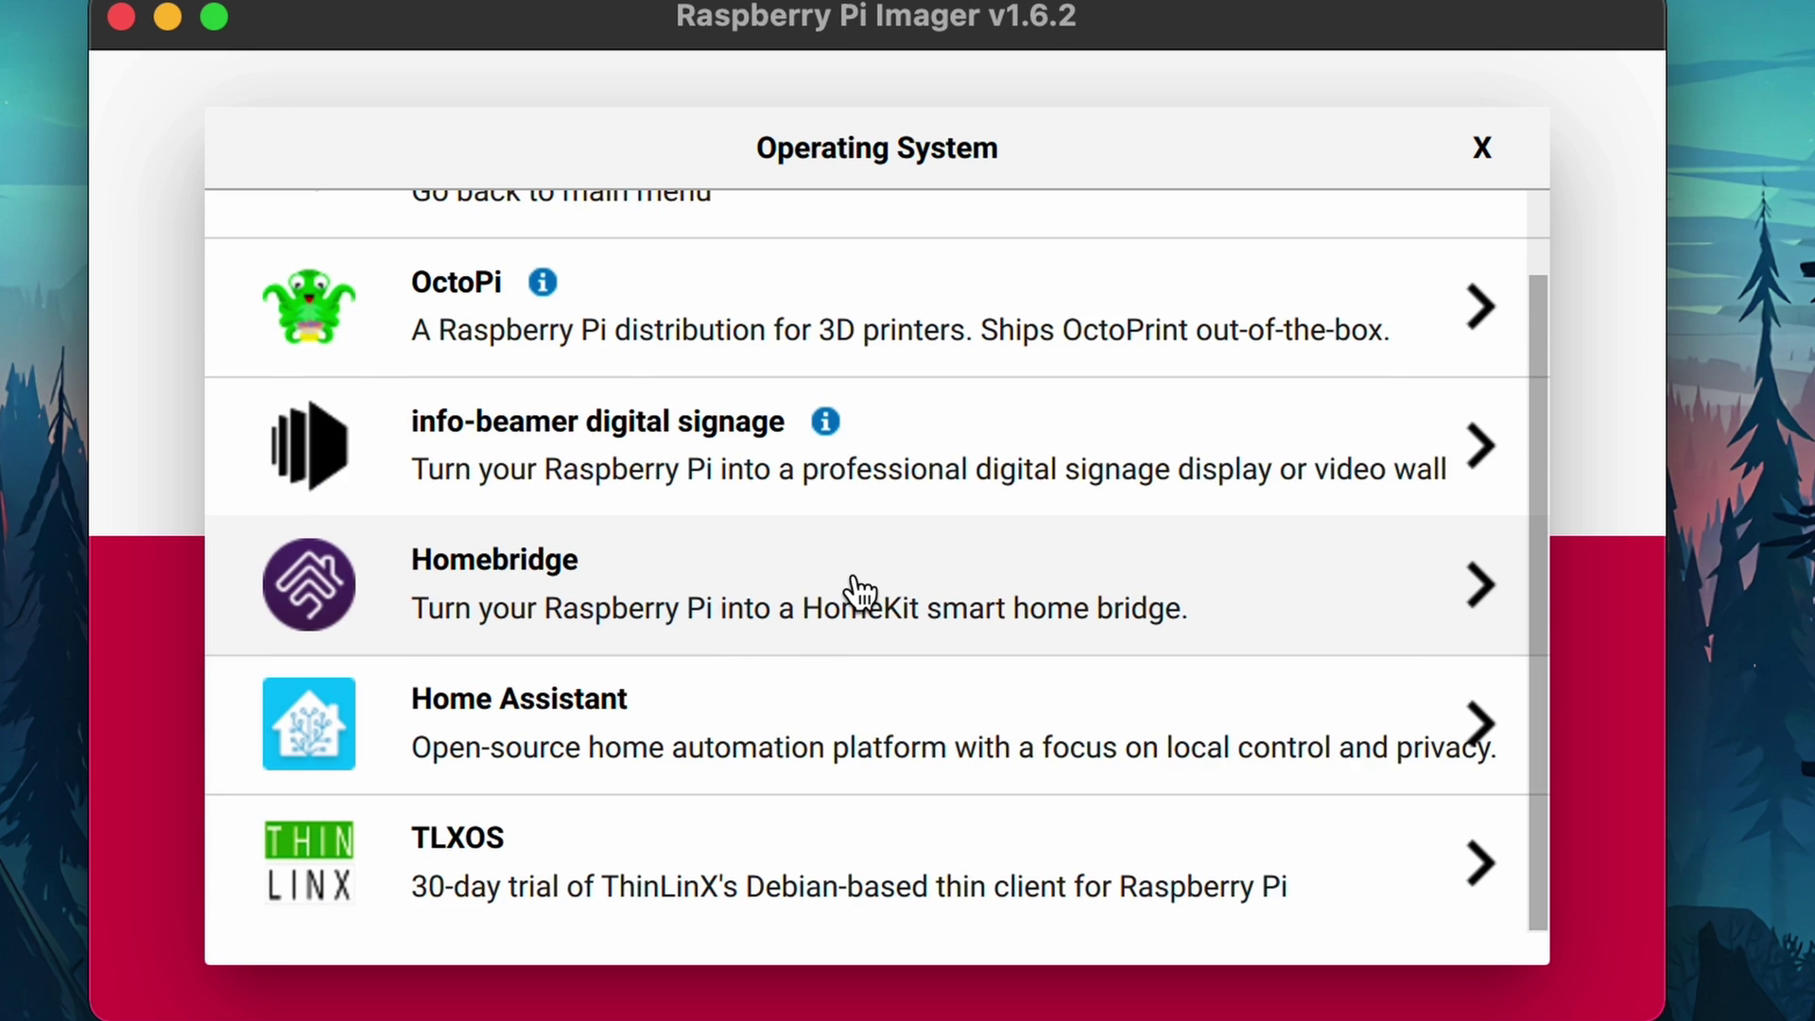
{"action": "left_click", "coordinate": [806, 737]}
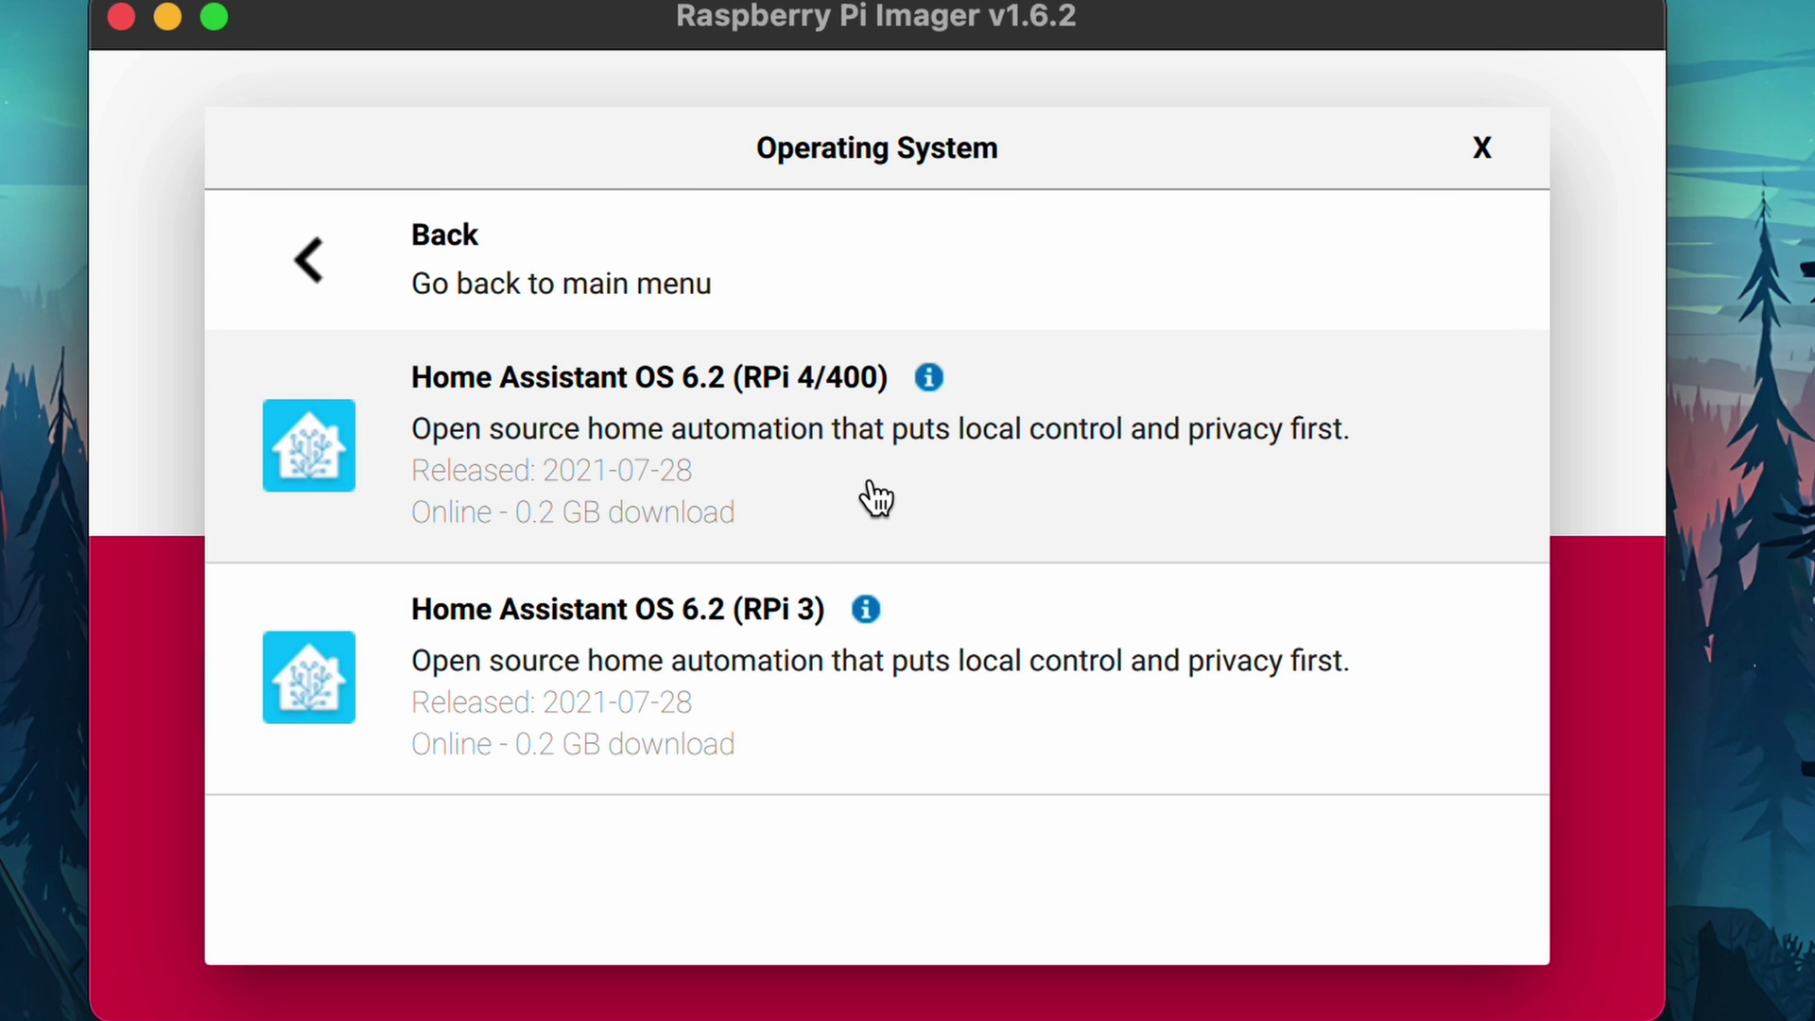
{"action": "left_click", "coordinate": [875, 496]}
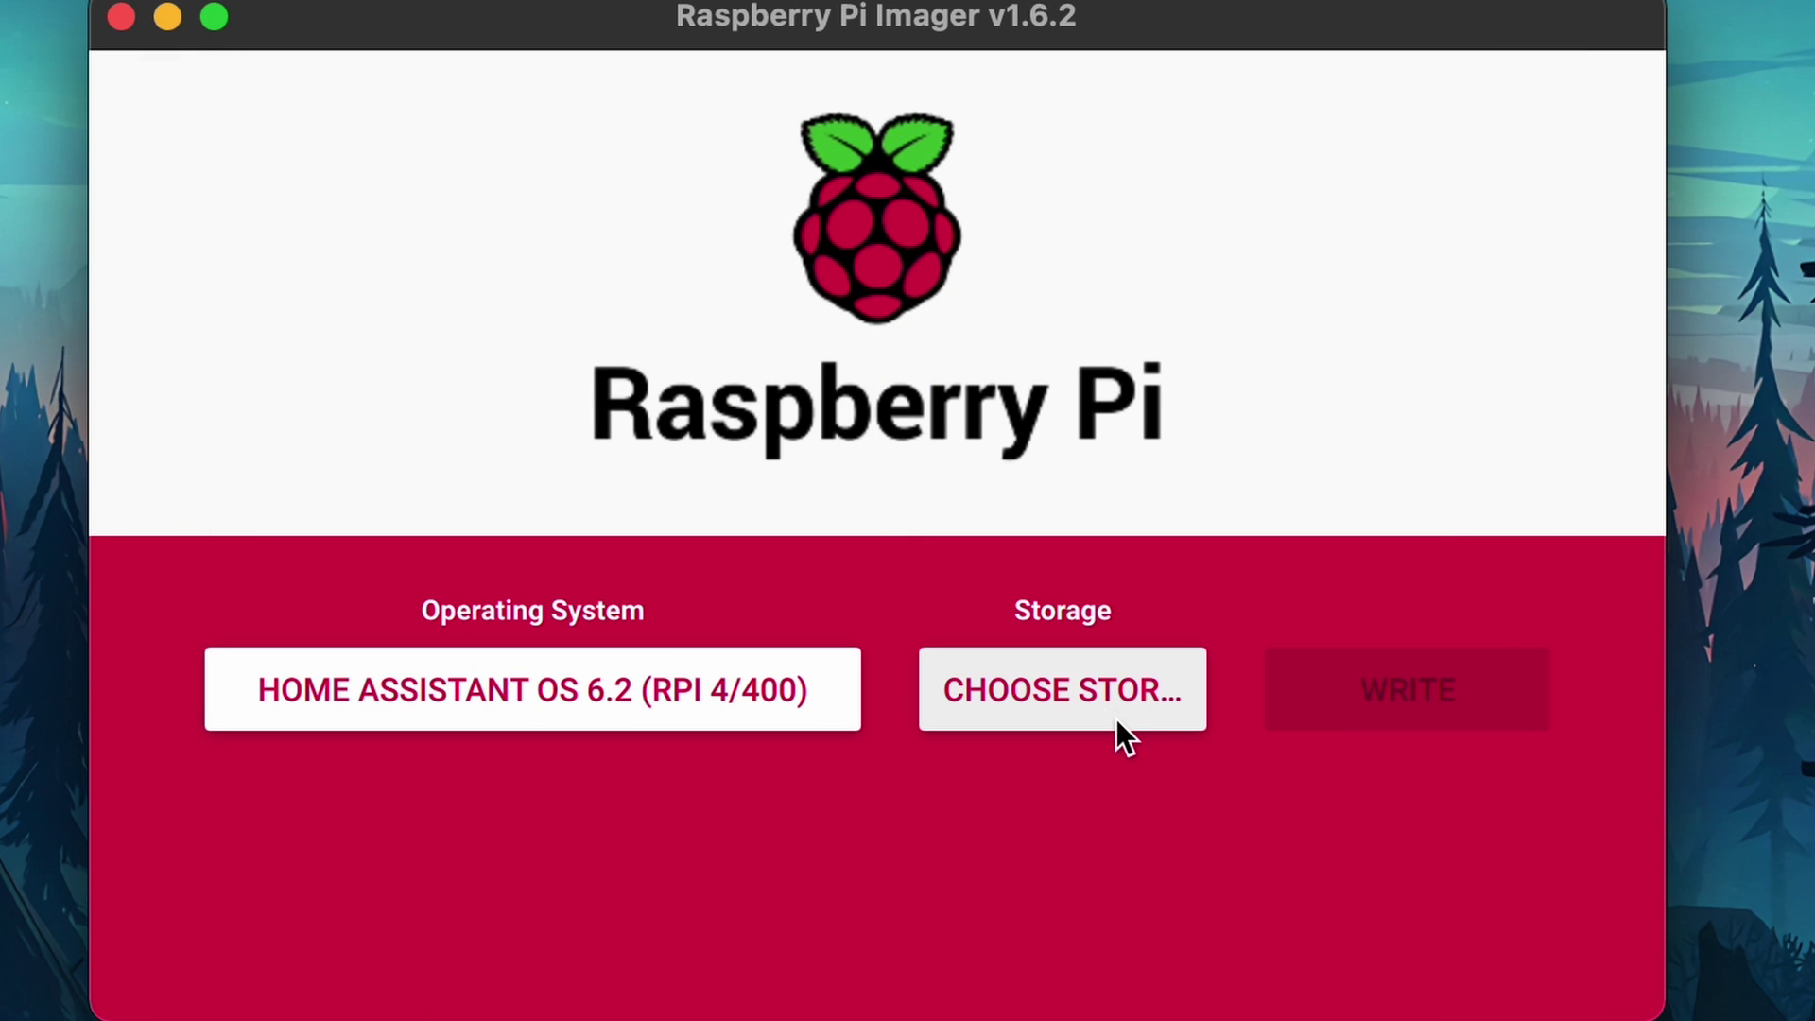
Pick the KINGSTON SA400S37240G drive as storage and start the write.
{"action": "left_click", "coordinate": [1106, 710]}
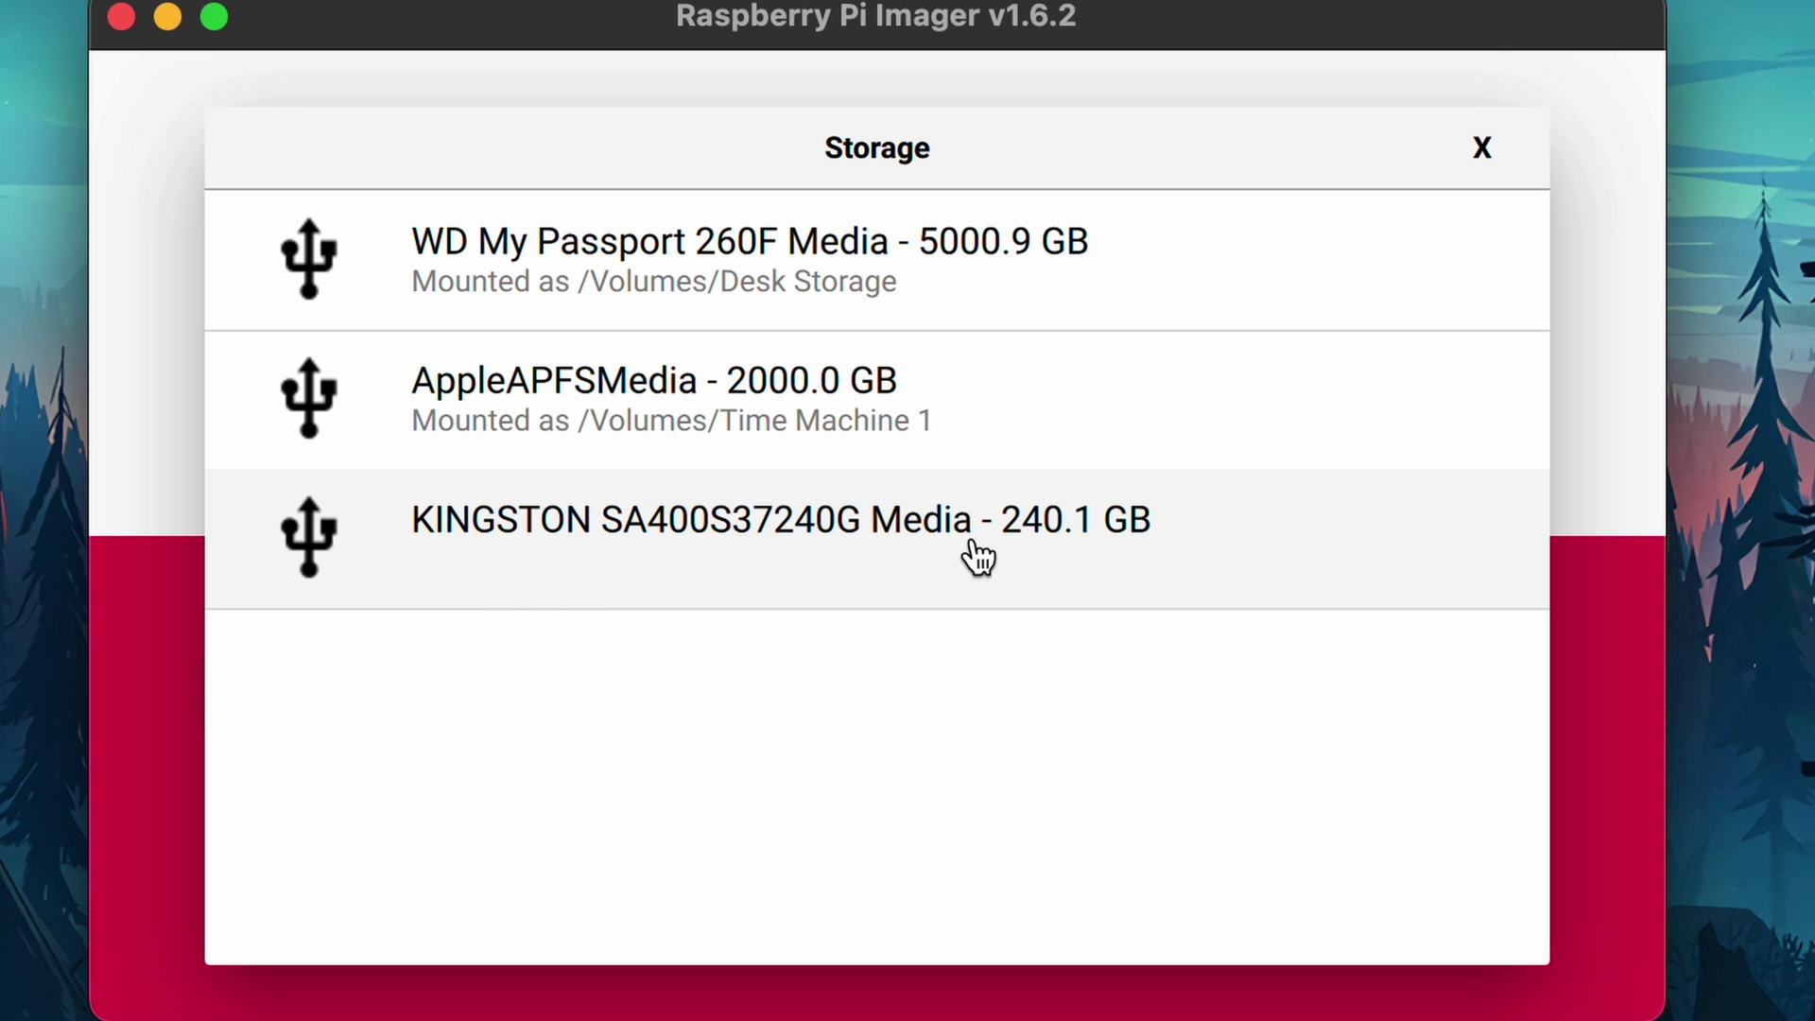
{"action": "left_click", "coordinate": [1078, 561]}
{"action": "left_click", "coordinate": [1340, 688]}
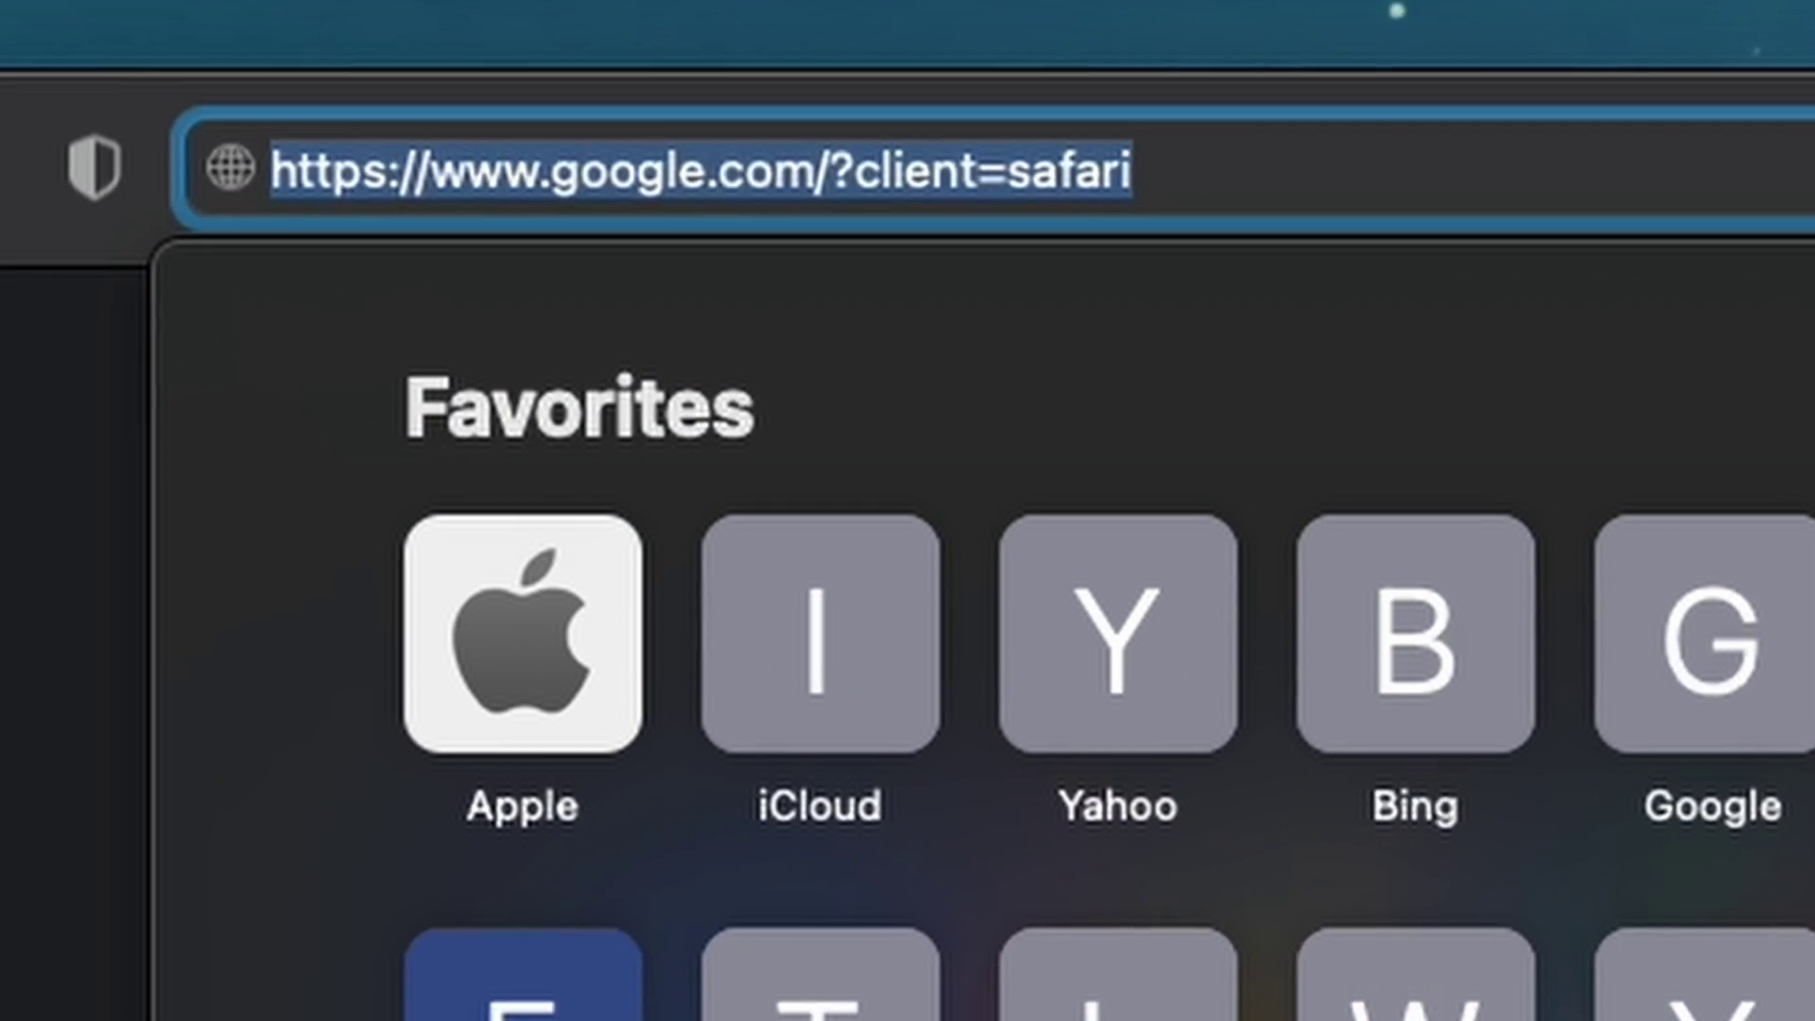
Browse to homeassistant.local:8123 in Safari.
{"action": "type", "text": "homeas"}
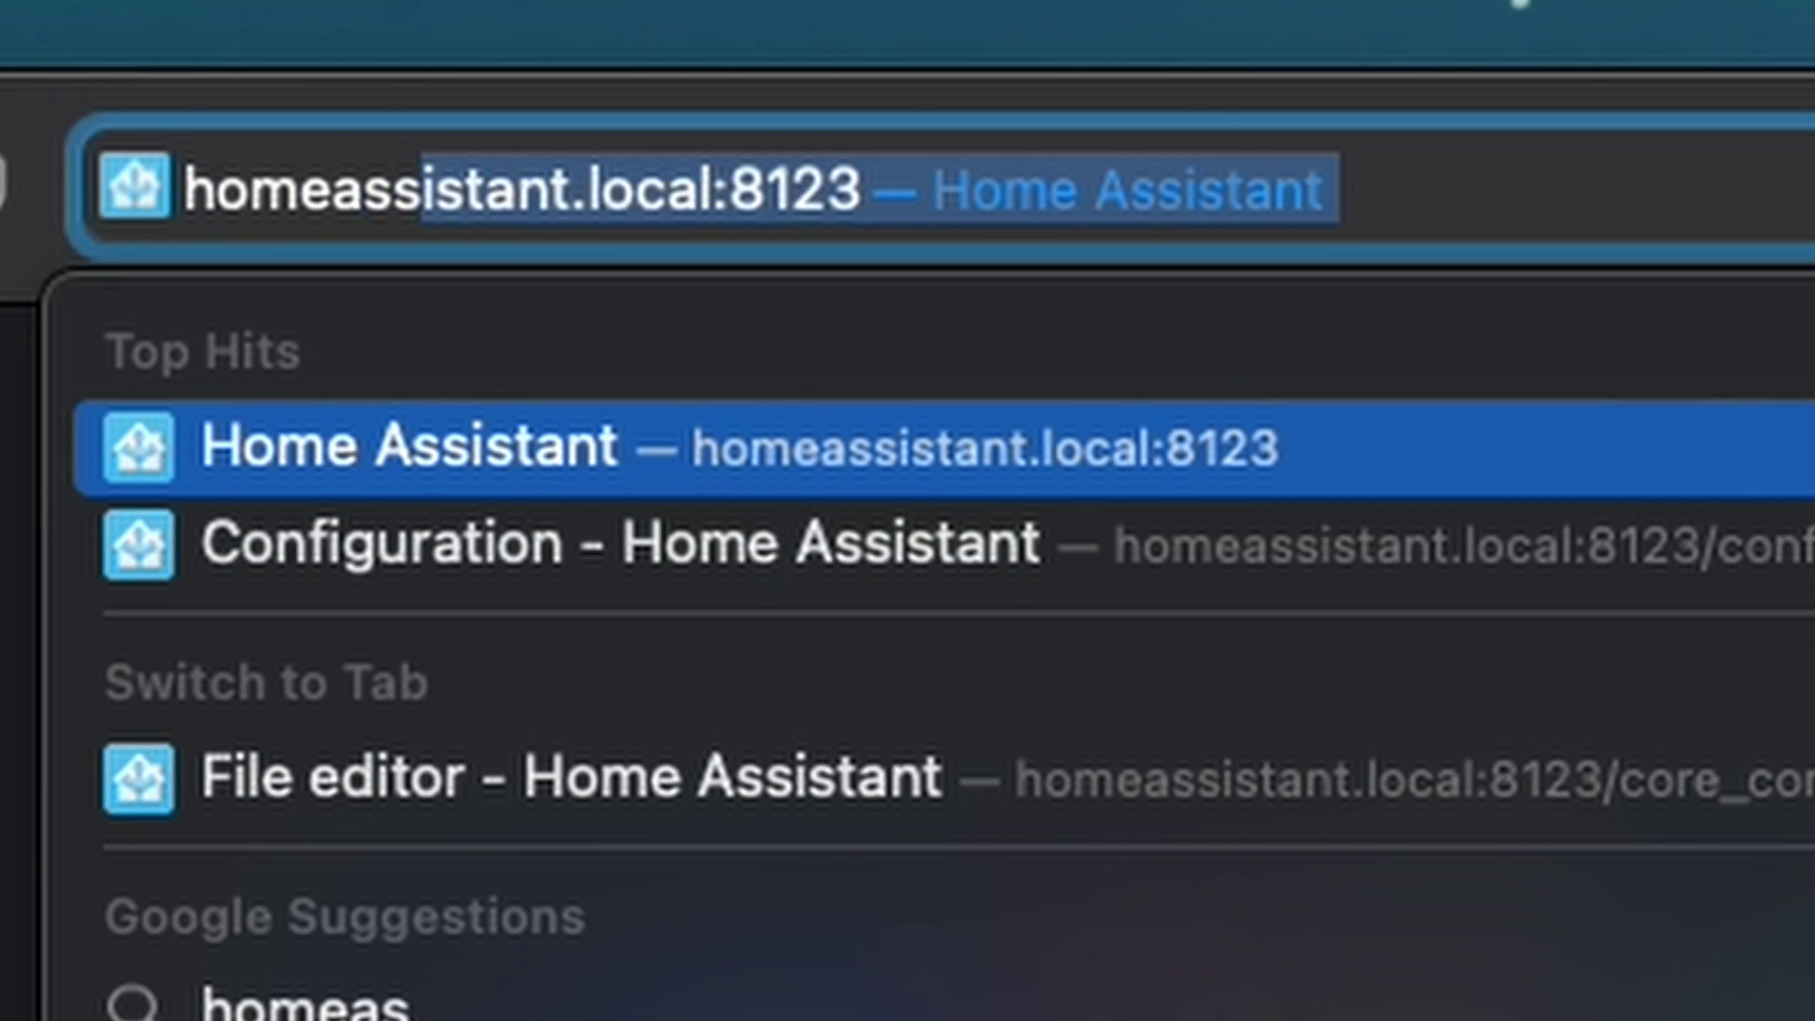
{"action": "type", "text": "sistant."}
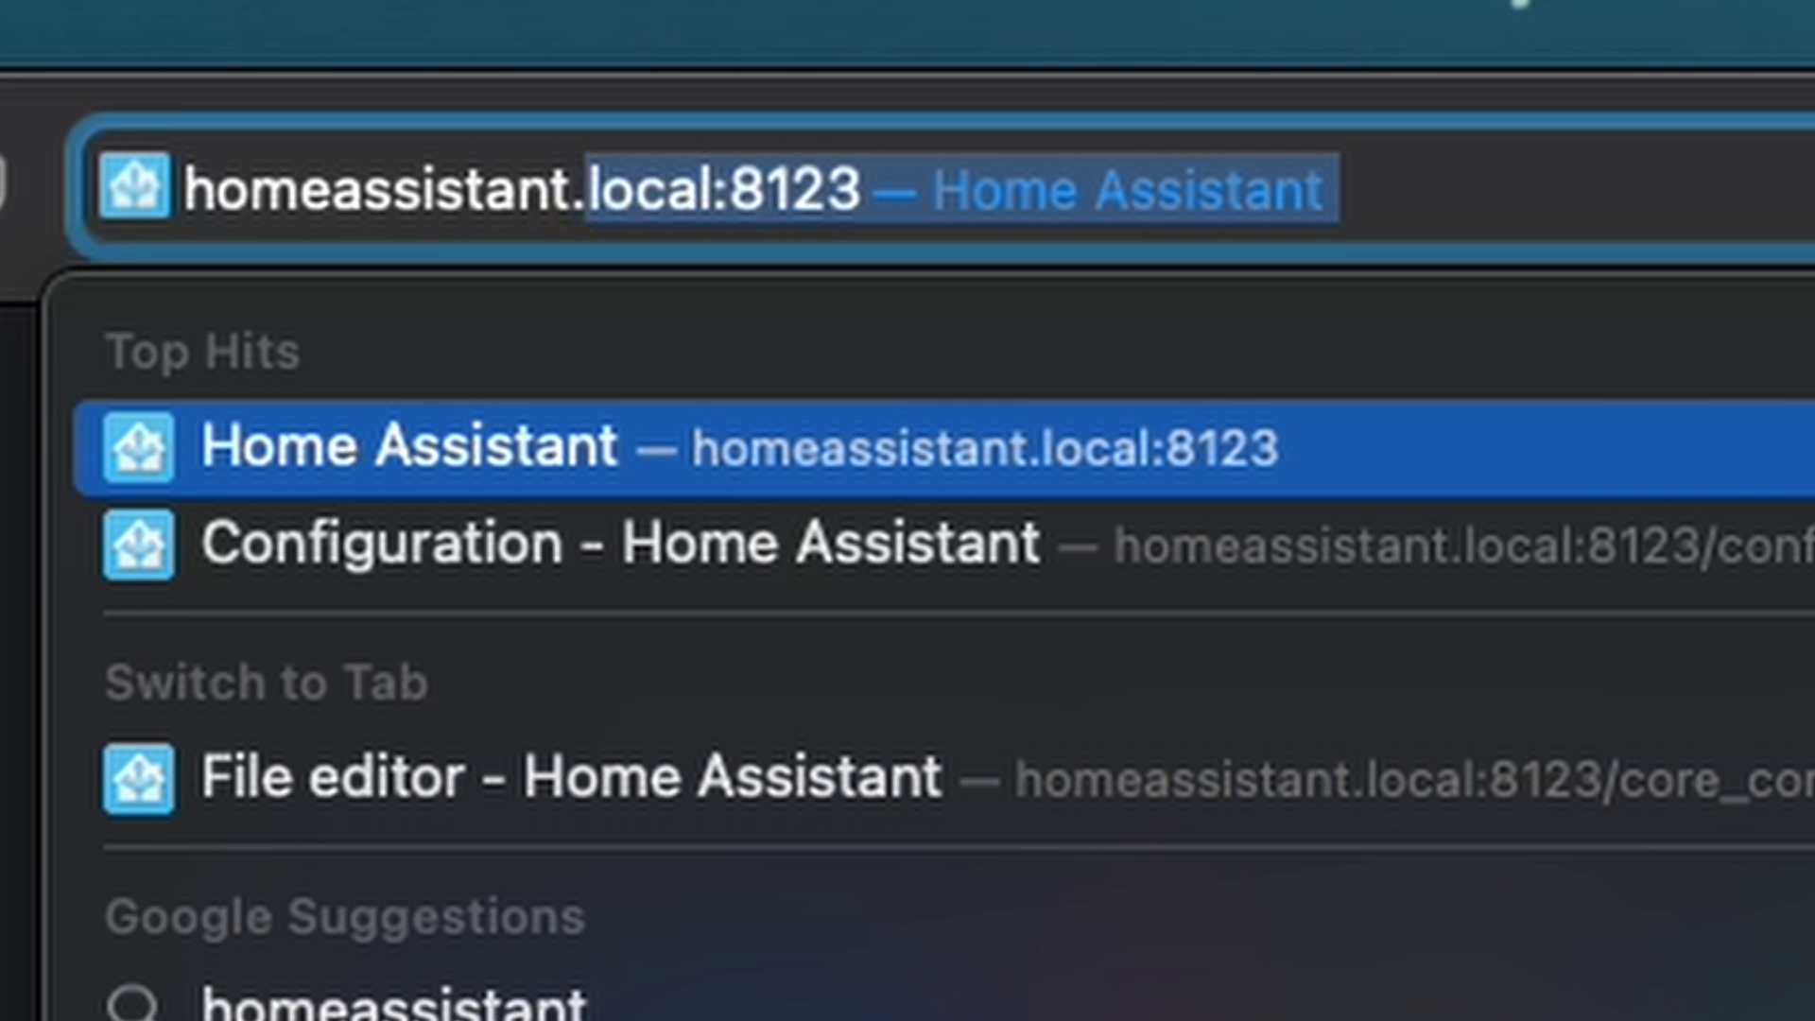
{"action": "type", "text": "local"}
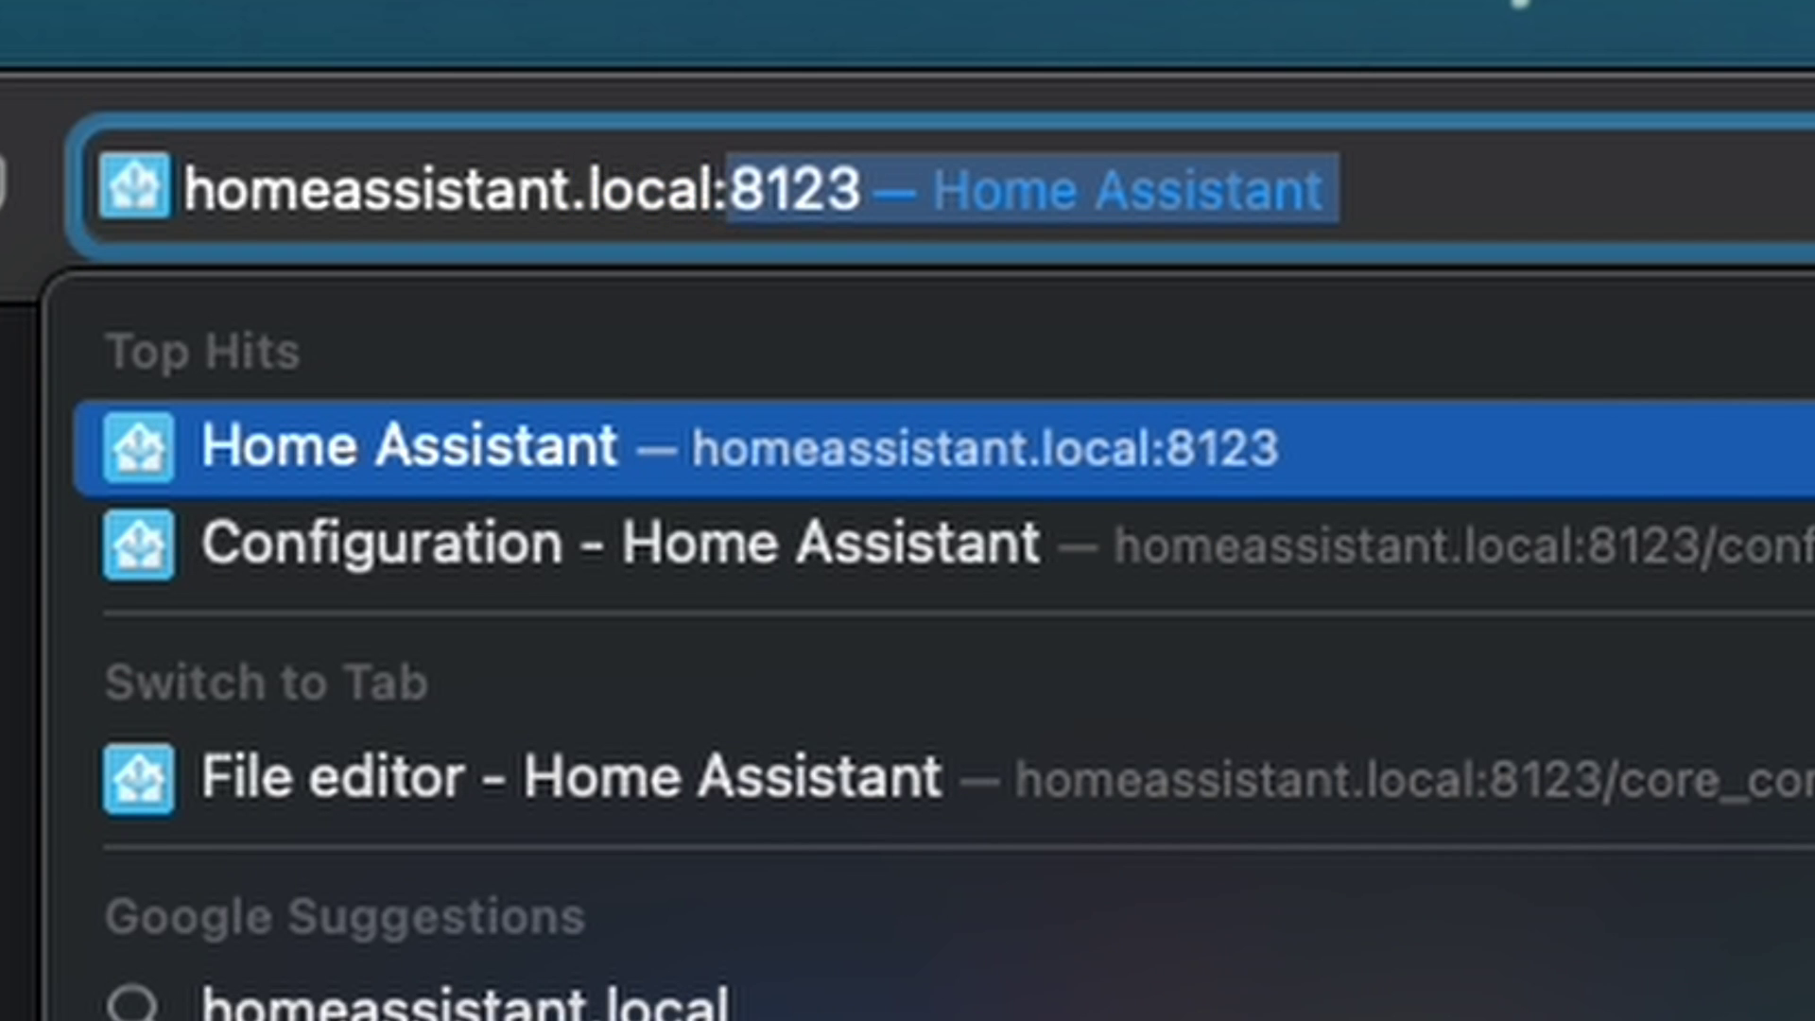
{"action": "type", "text": ":8123"}
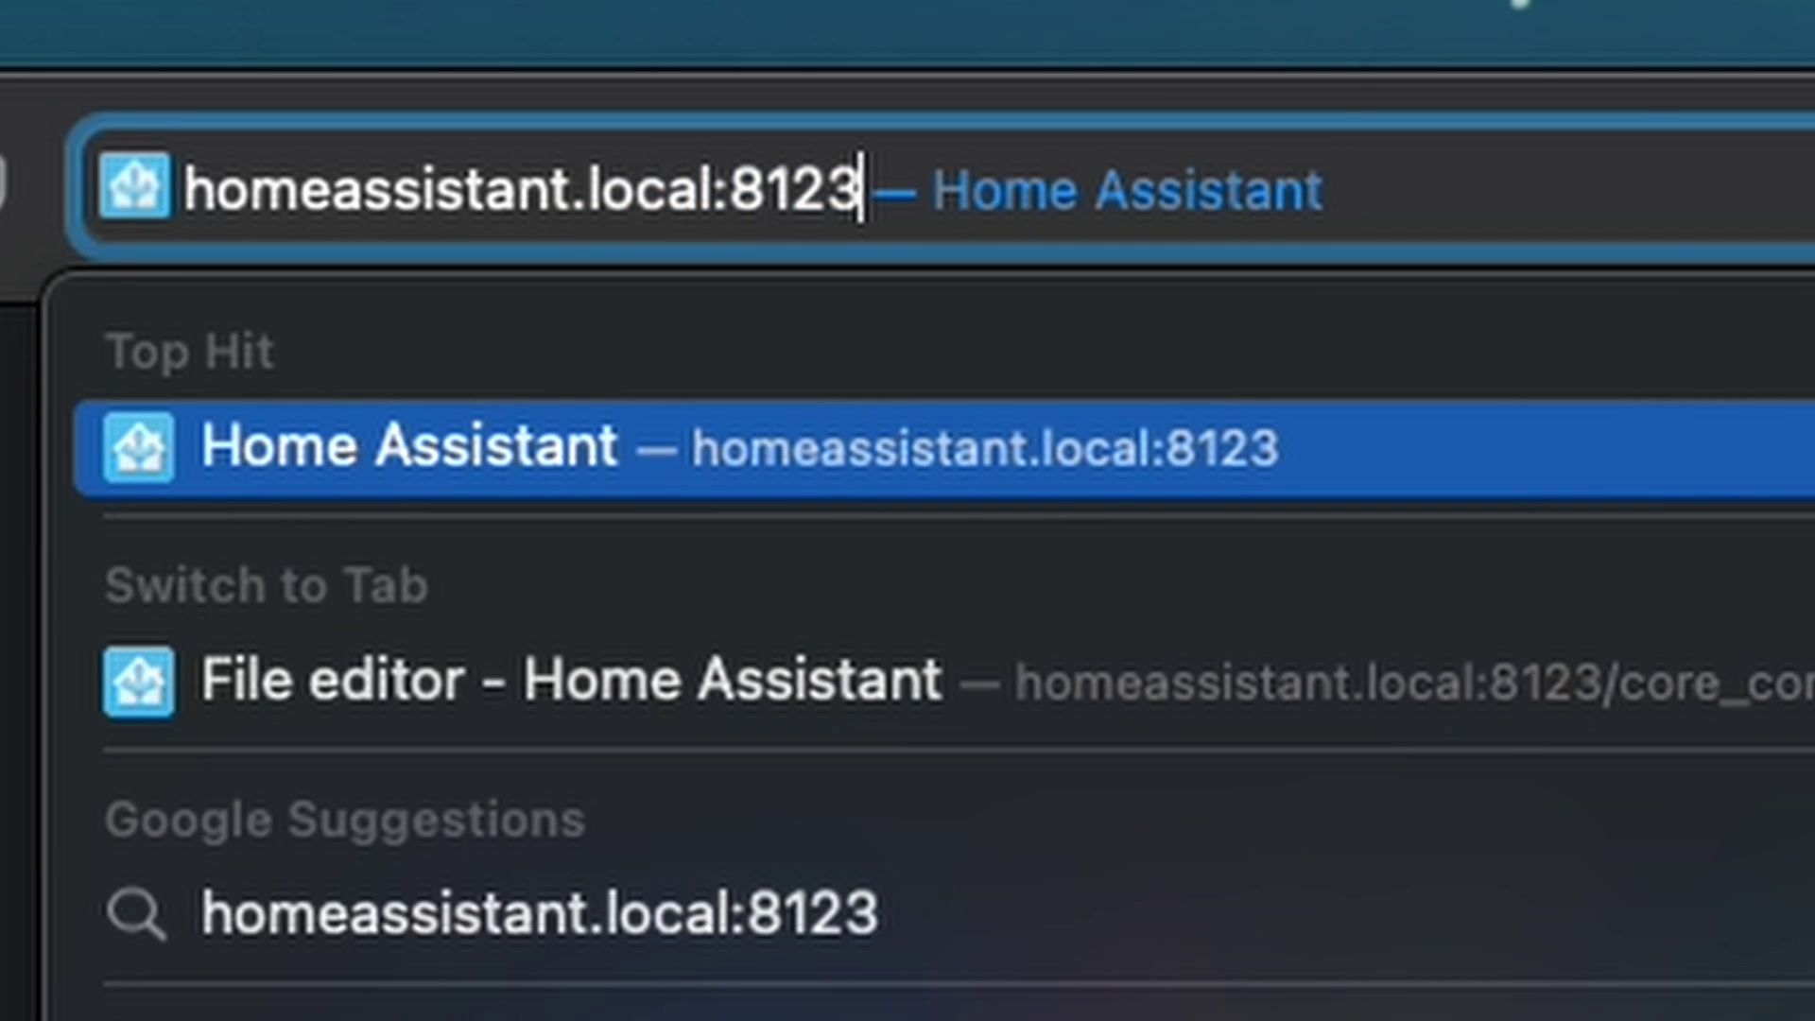
{"action": "key", "text": "Return"}
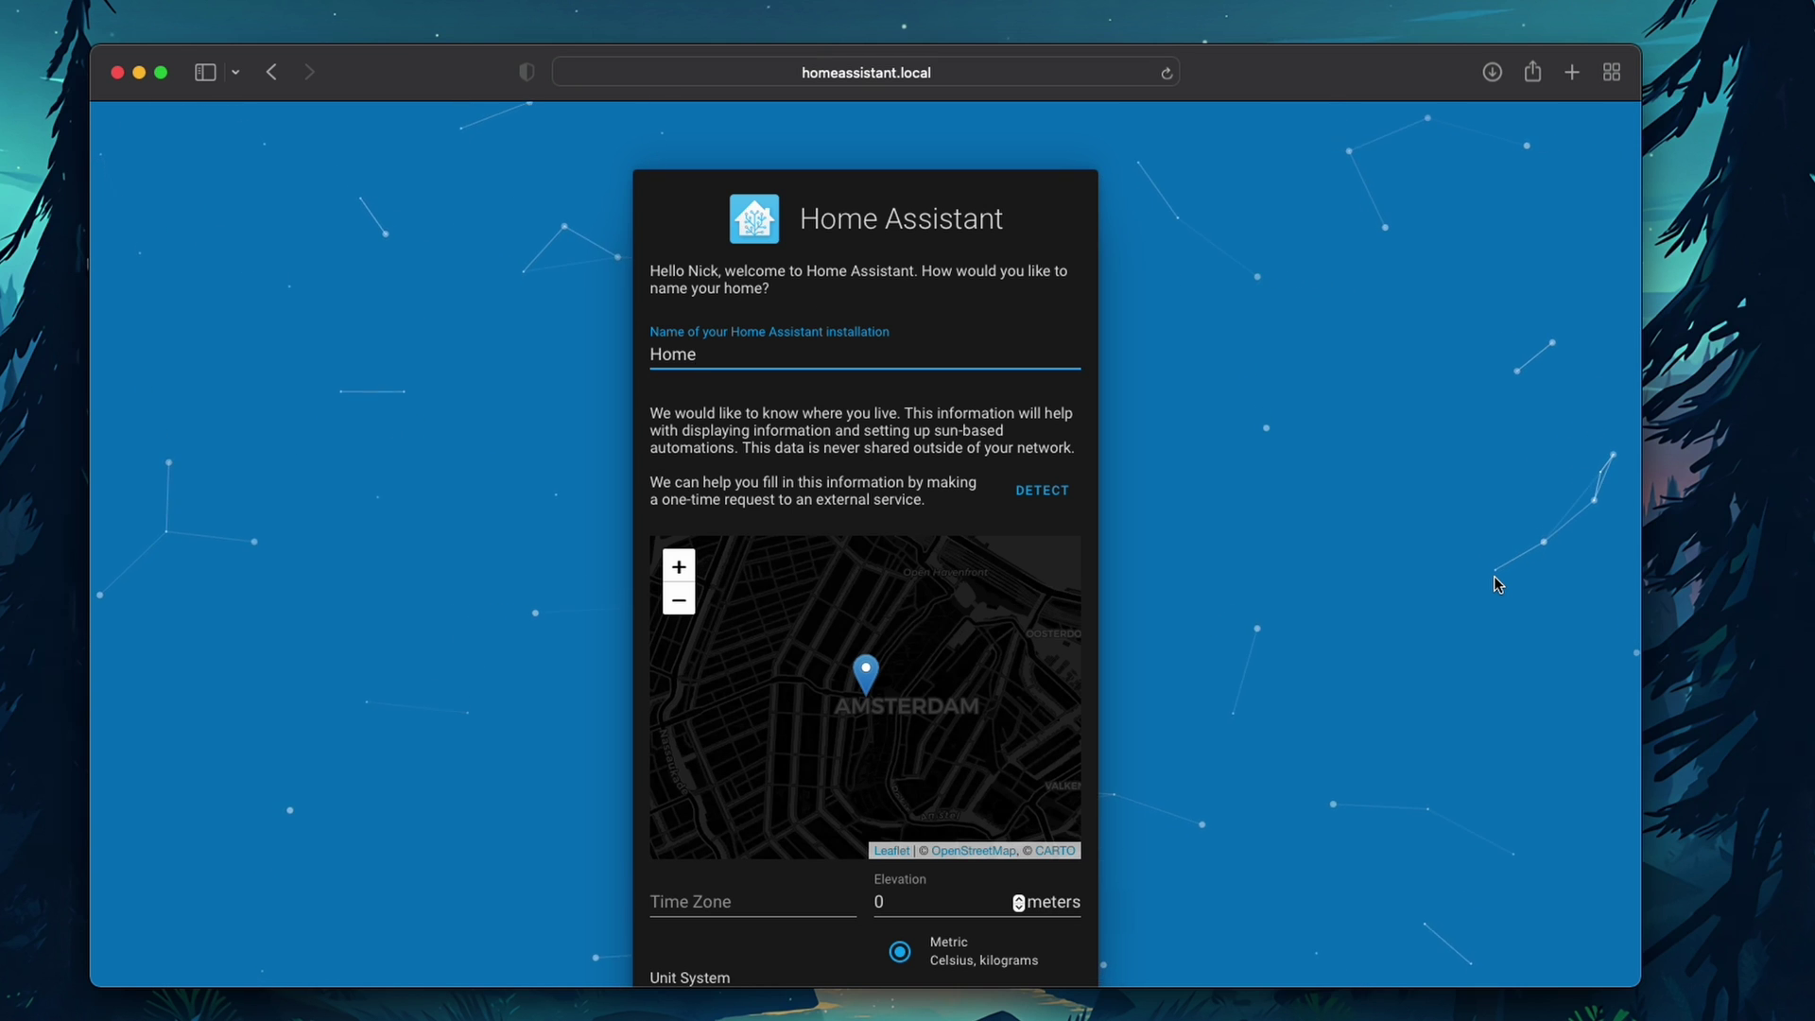
Replace the home elevation value with 396 in the onboarding location form.
{"action": "scroll", "coordinate": [1335, 640], "scroll_direction": "down", "scroll_amount": 3}
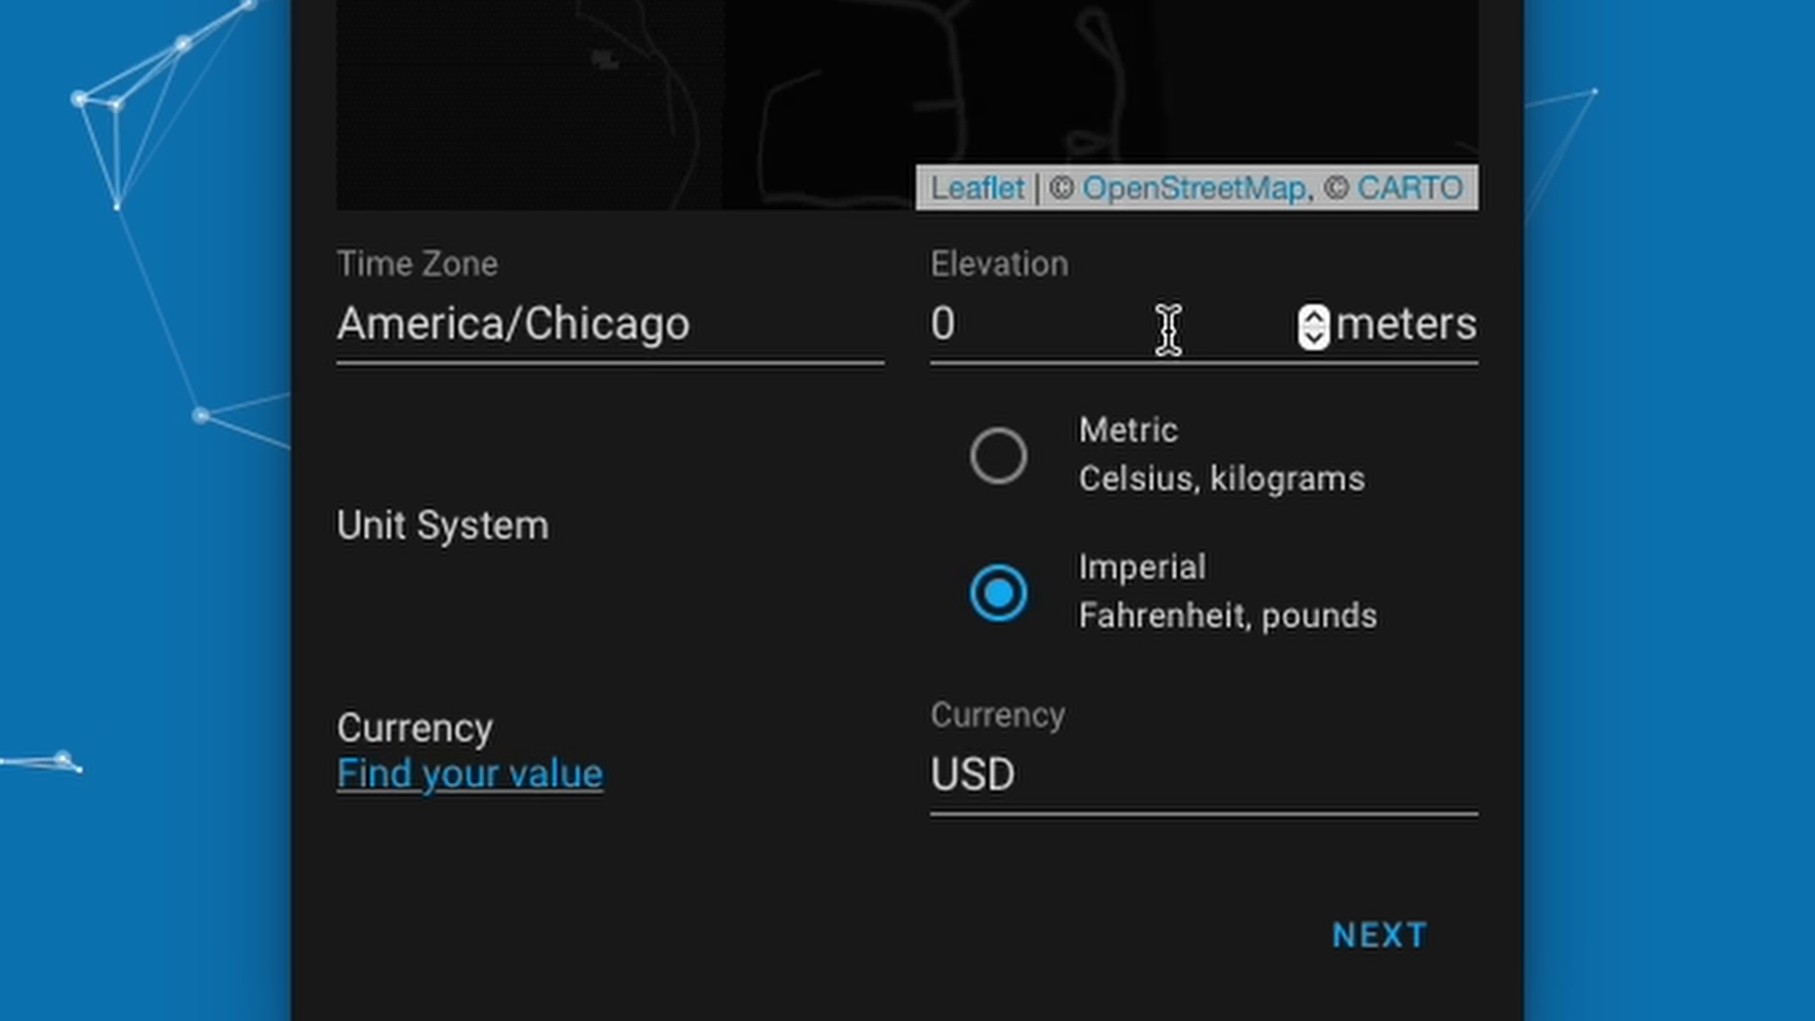
{"action": "left_click_drag", "start_coordinate": [1166, 327], "coordinate": [884, 340]}
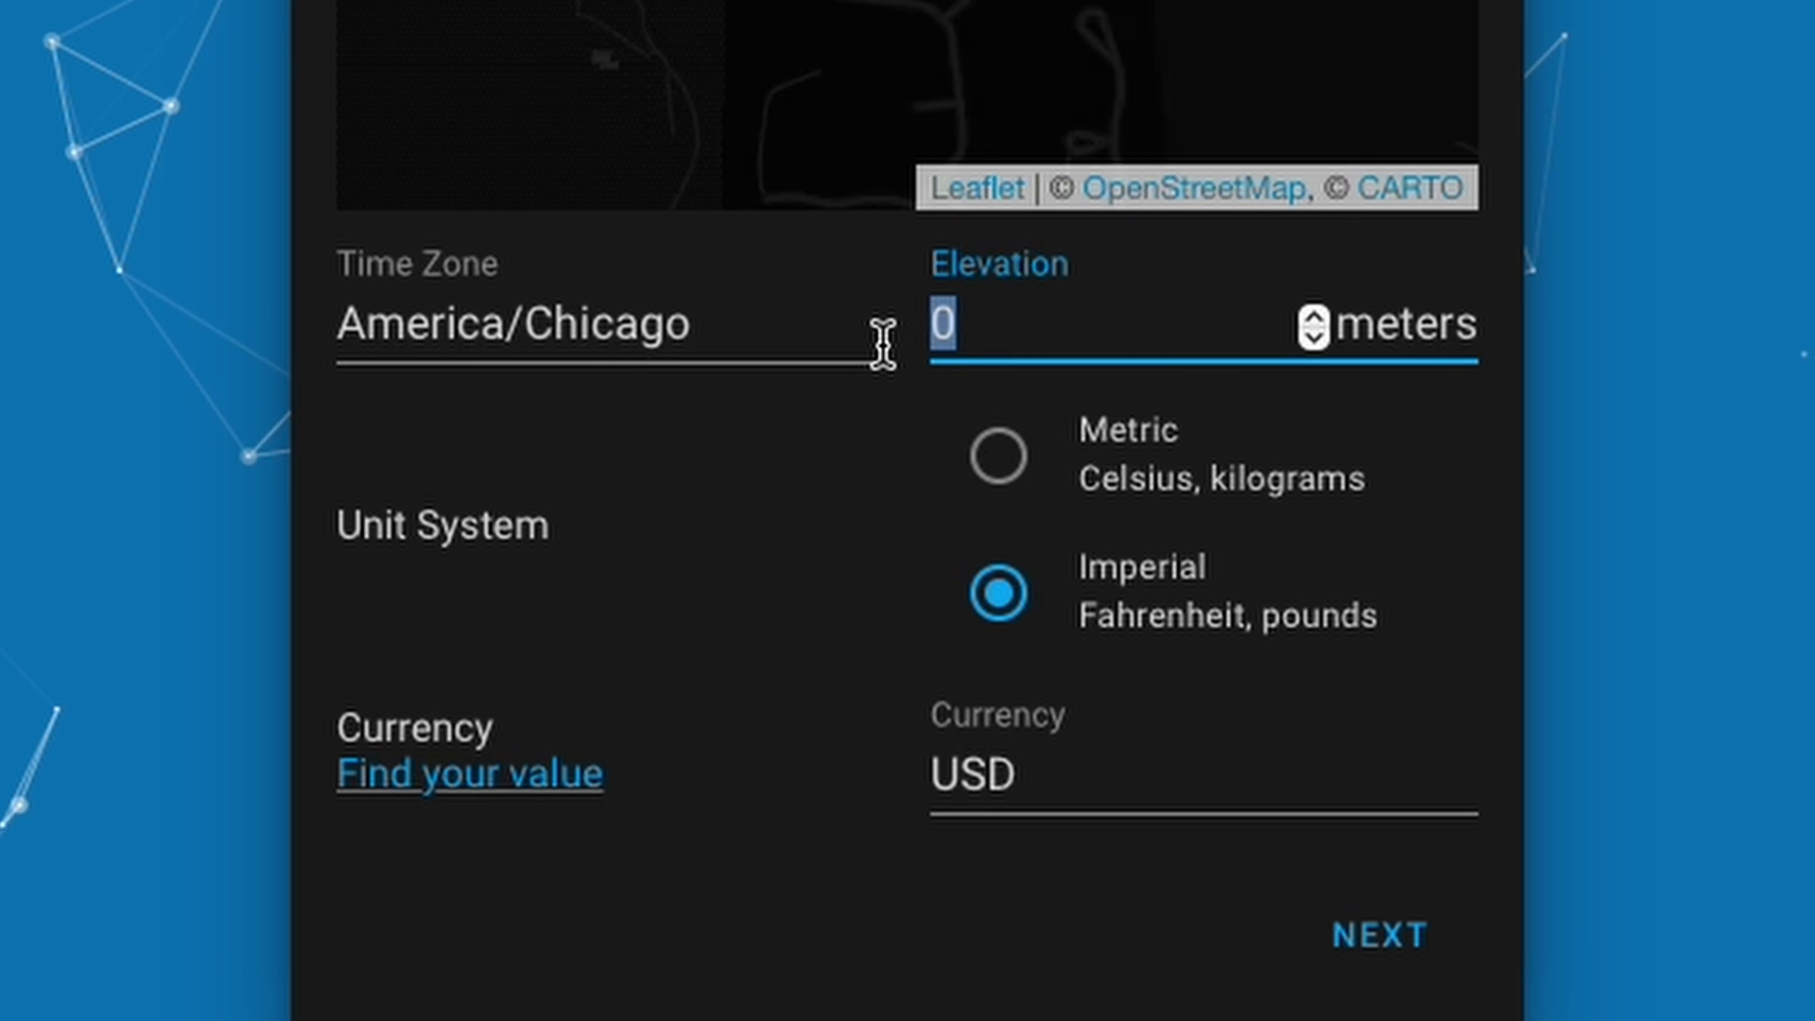
{"action": "type", "text": "396"}
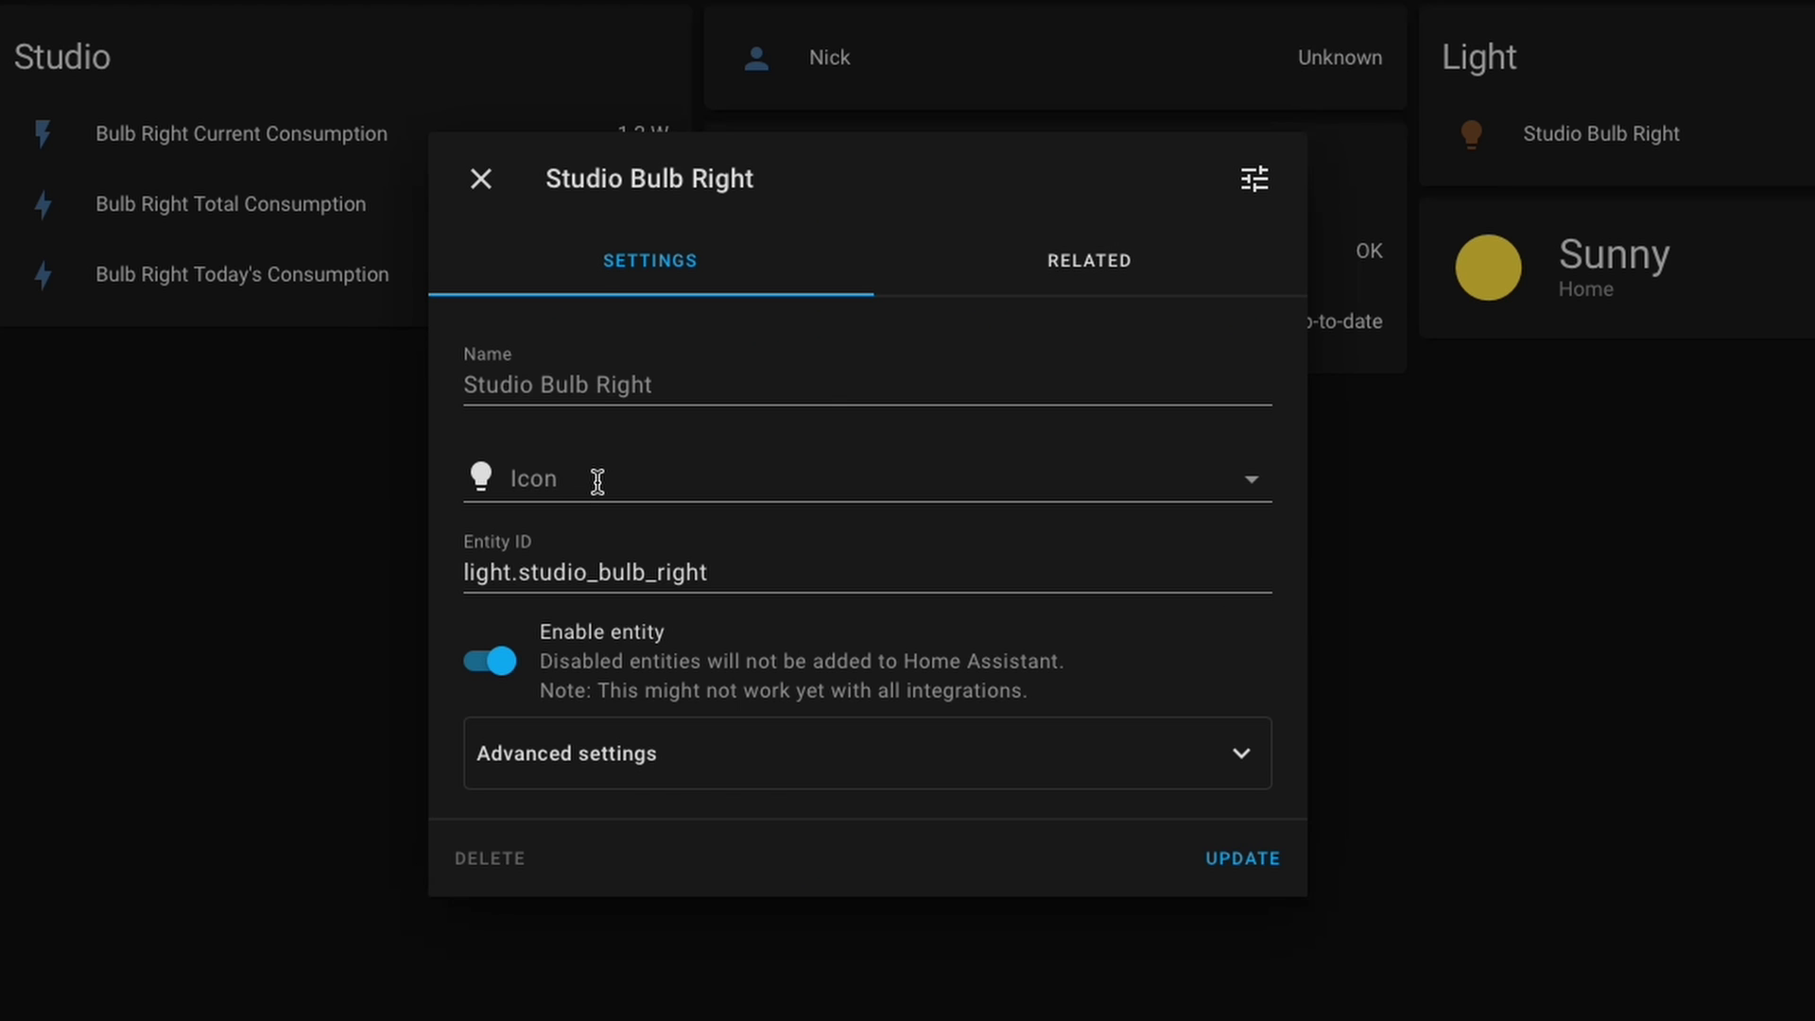
Open the Icon field for Studio Bulb Right and scroll through the mdi icon list.
{"action": "left_click", "coordinate": [597, 482]}
{"action": "scroll", "coordinate": [764, 709], "scroll_direction": "down", "scroll_amount": 8}
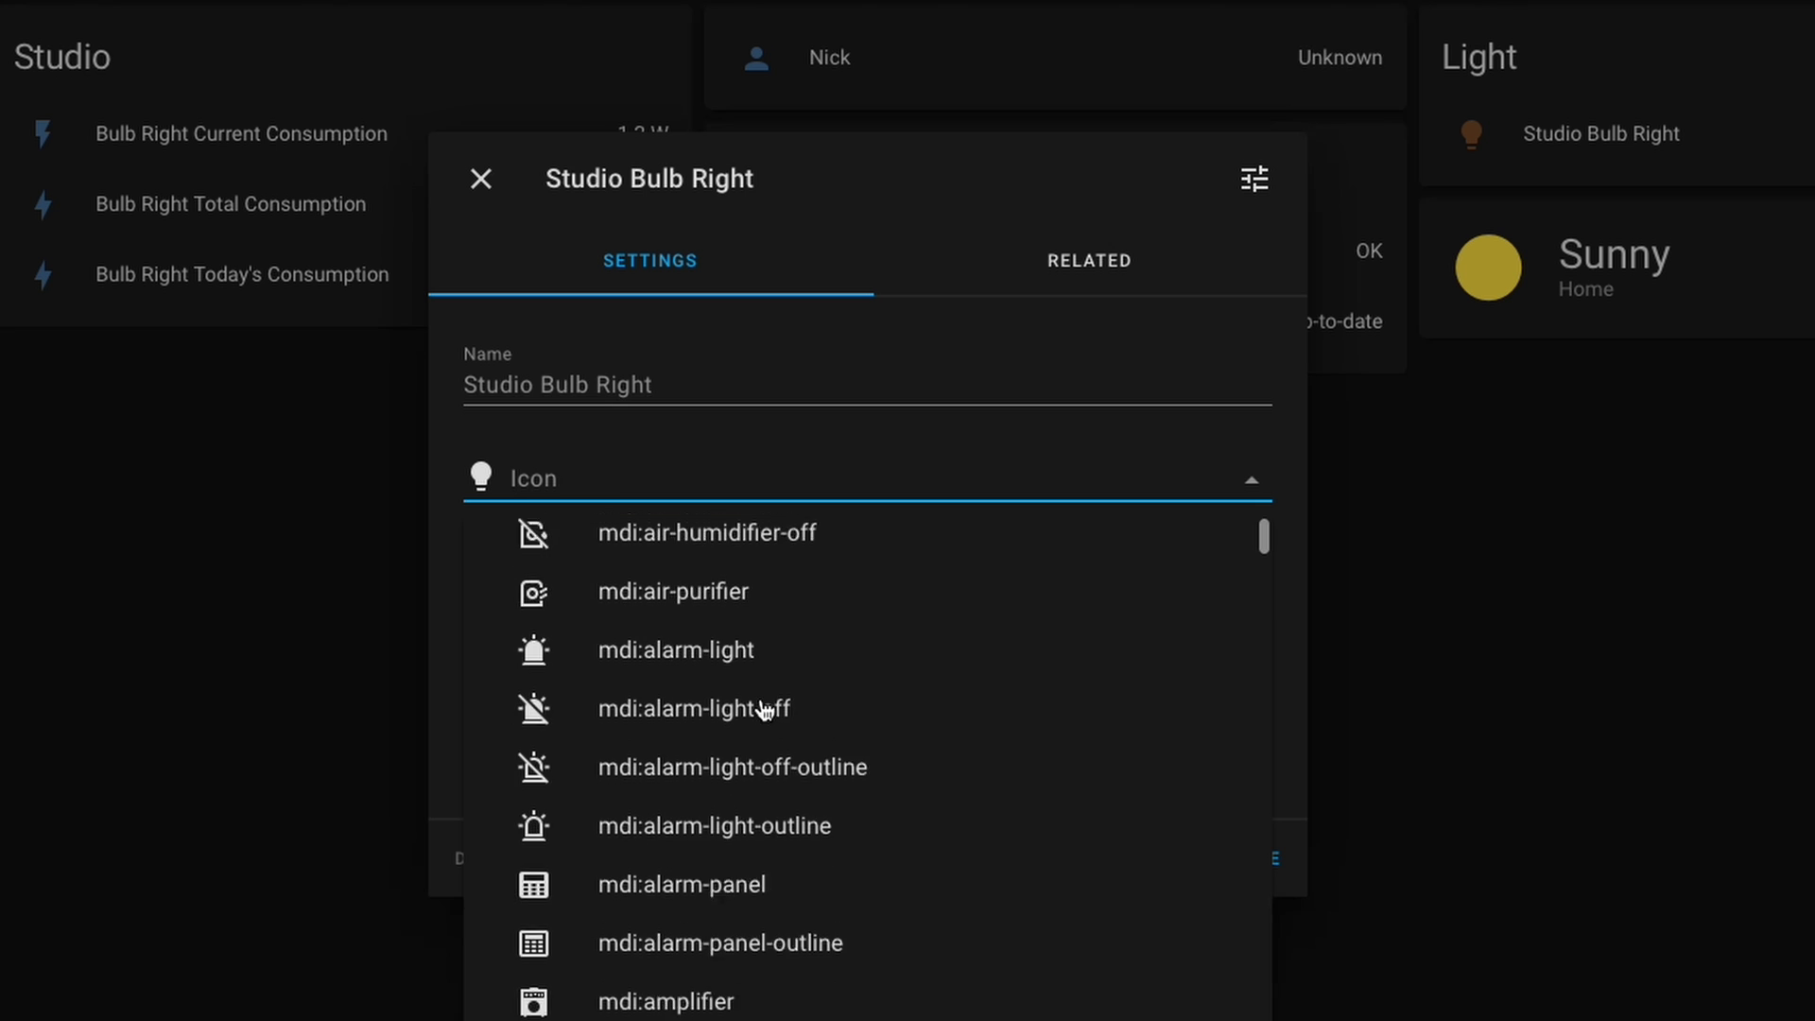
{"action": "scroll", "coordinate": [764, 709], "scroll_direction": "down", "scroll_amount": 10}
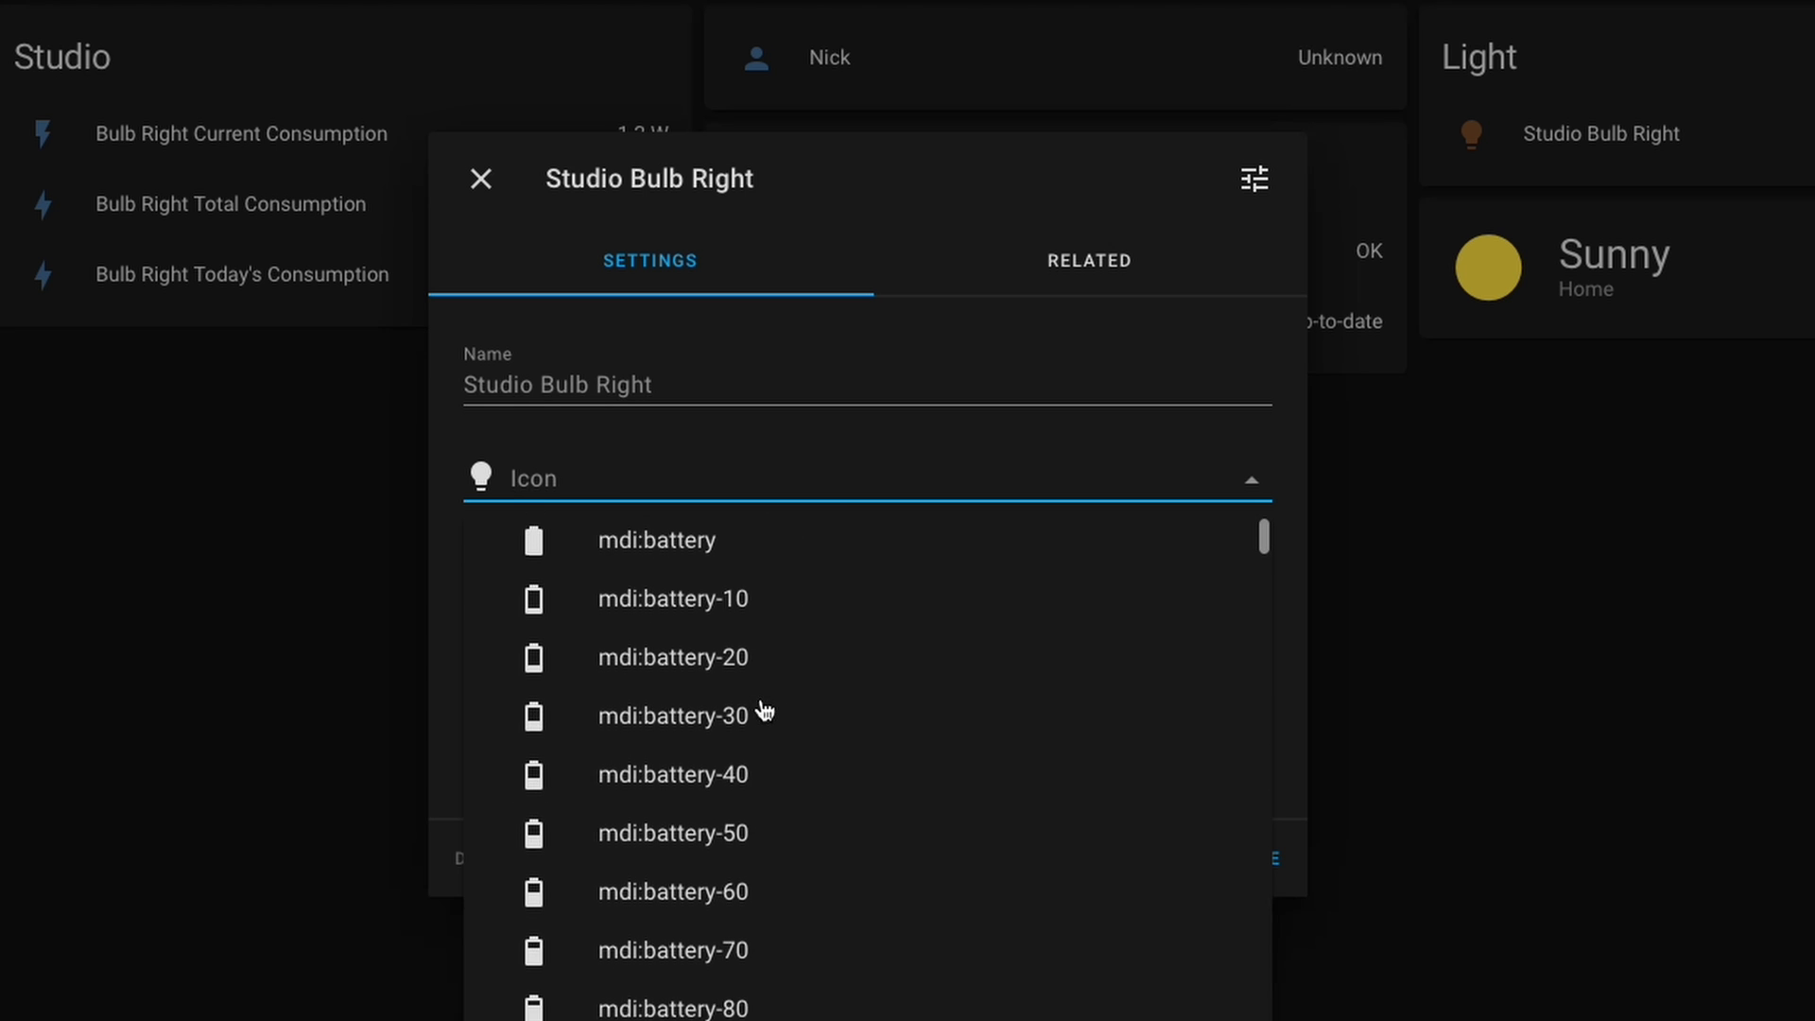